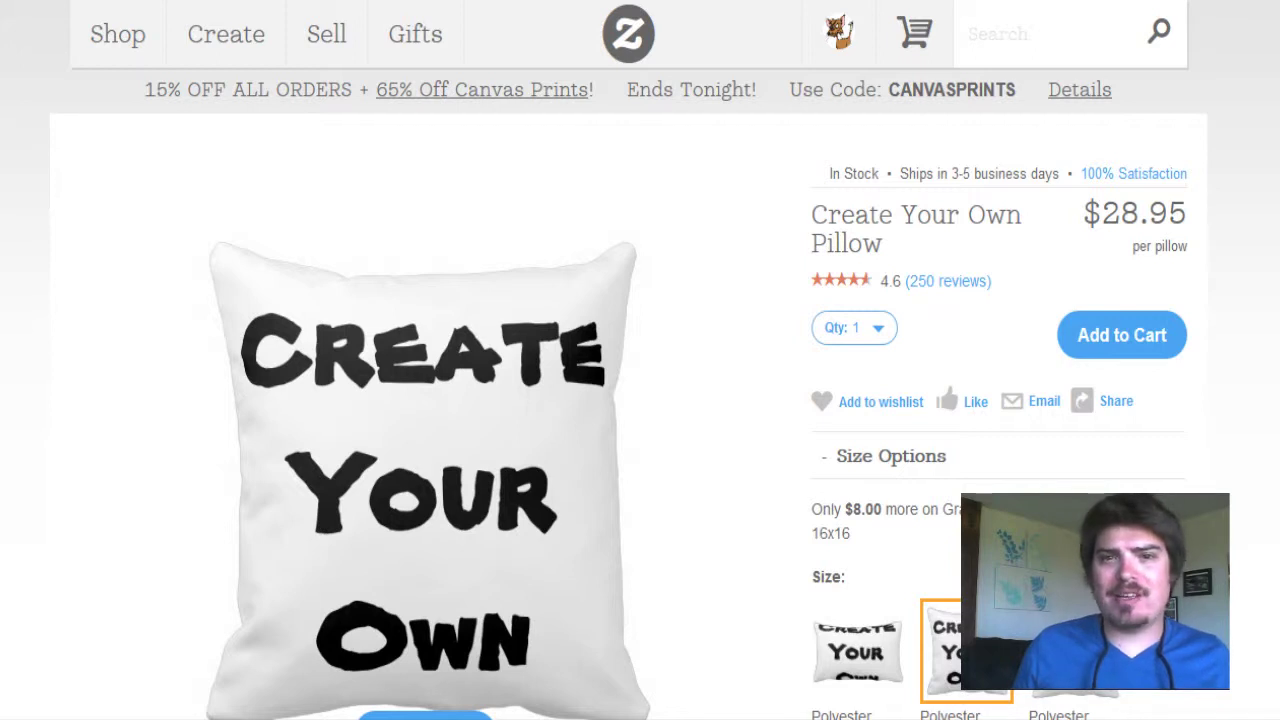
Start customizing the Create Your Own pillow and delete its placeholder text from the front.
scroll(640, 400, "down", 3)
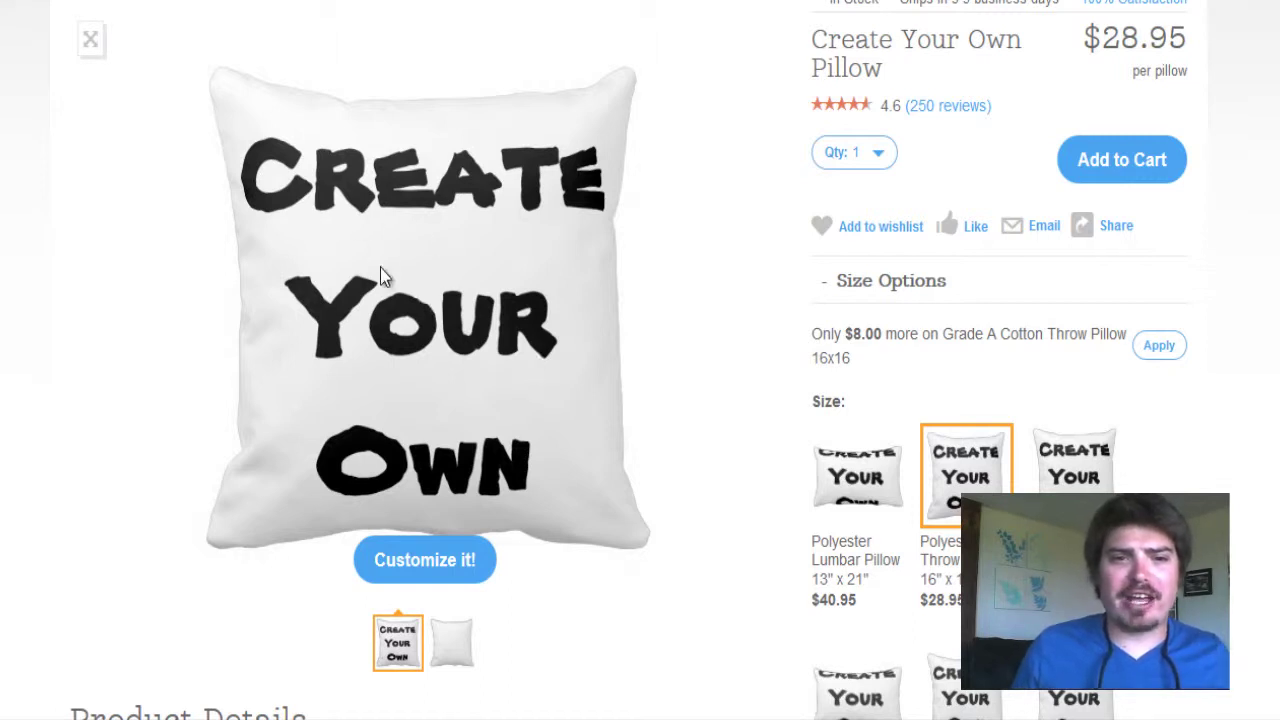
left_click(424, 560)
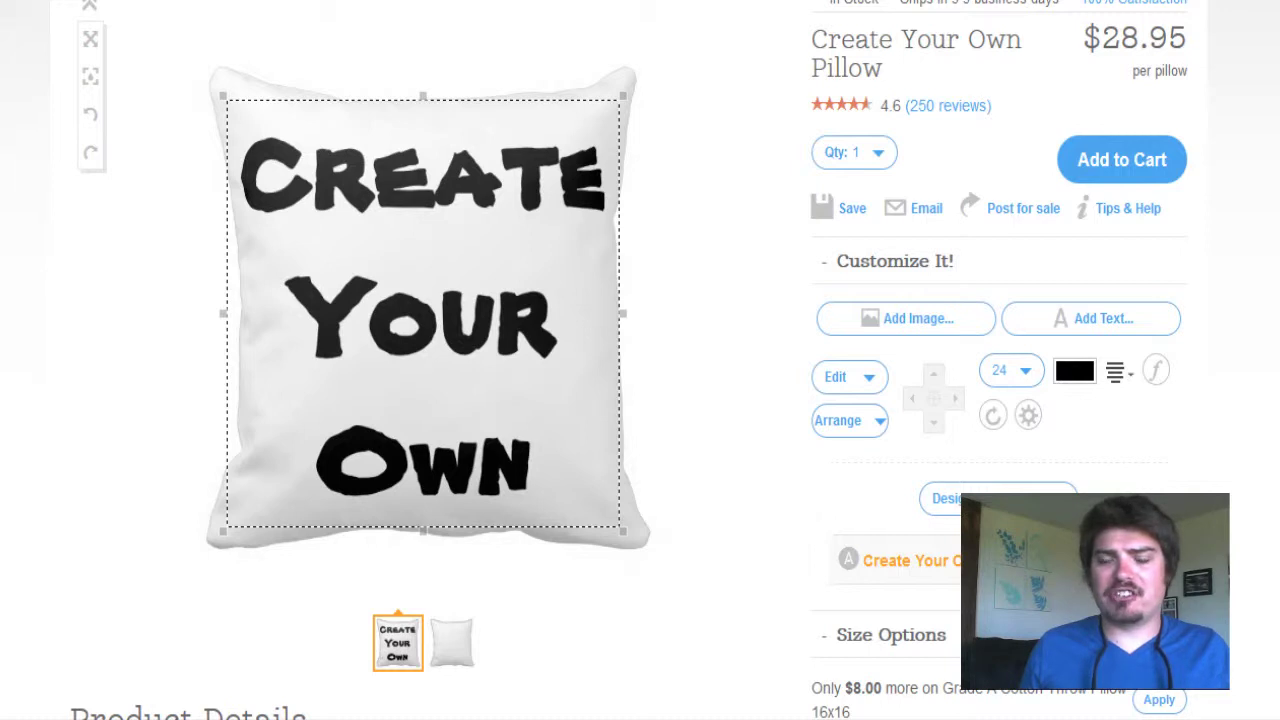
key("Delete")
left_click(788, 450)
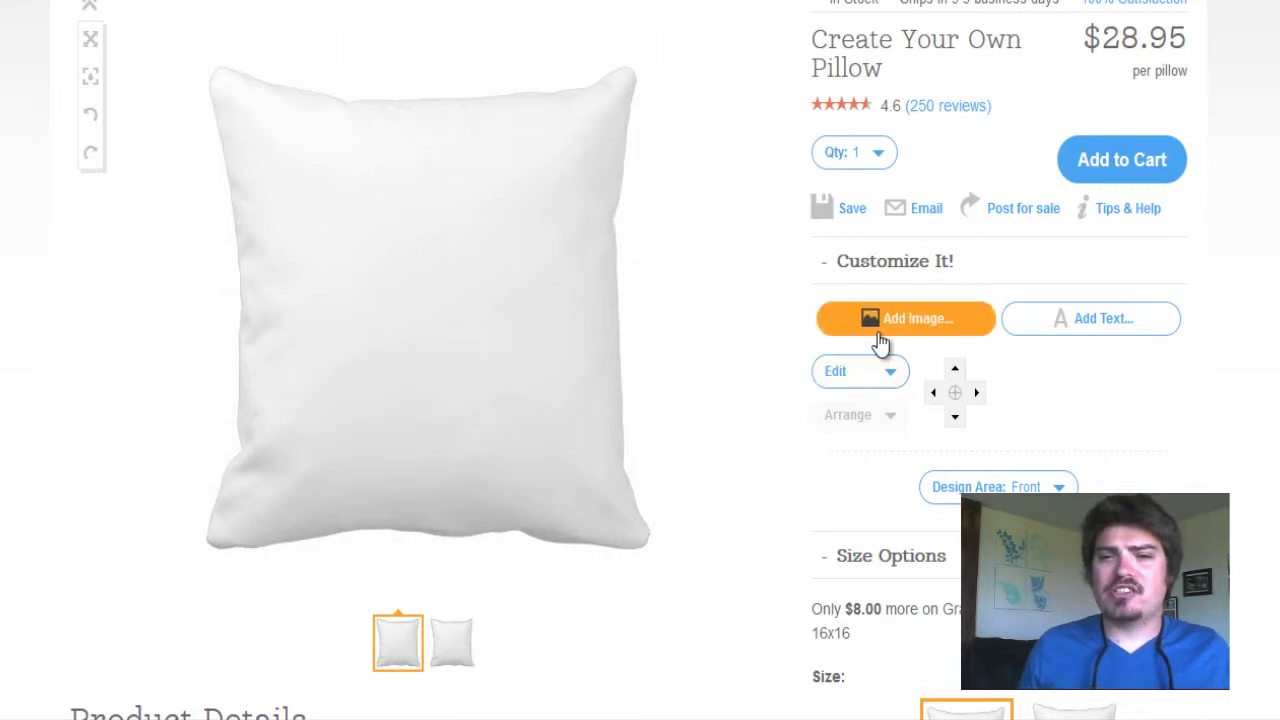
Add the text "Kitty Cat Nap" to the front of the pillow.
left_click(1046, 343)
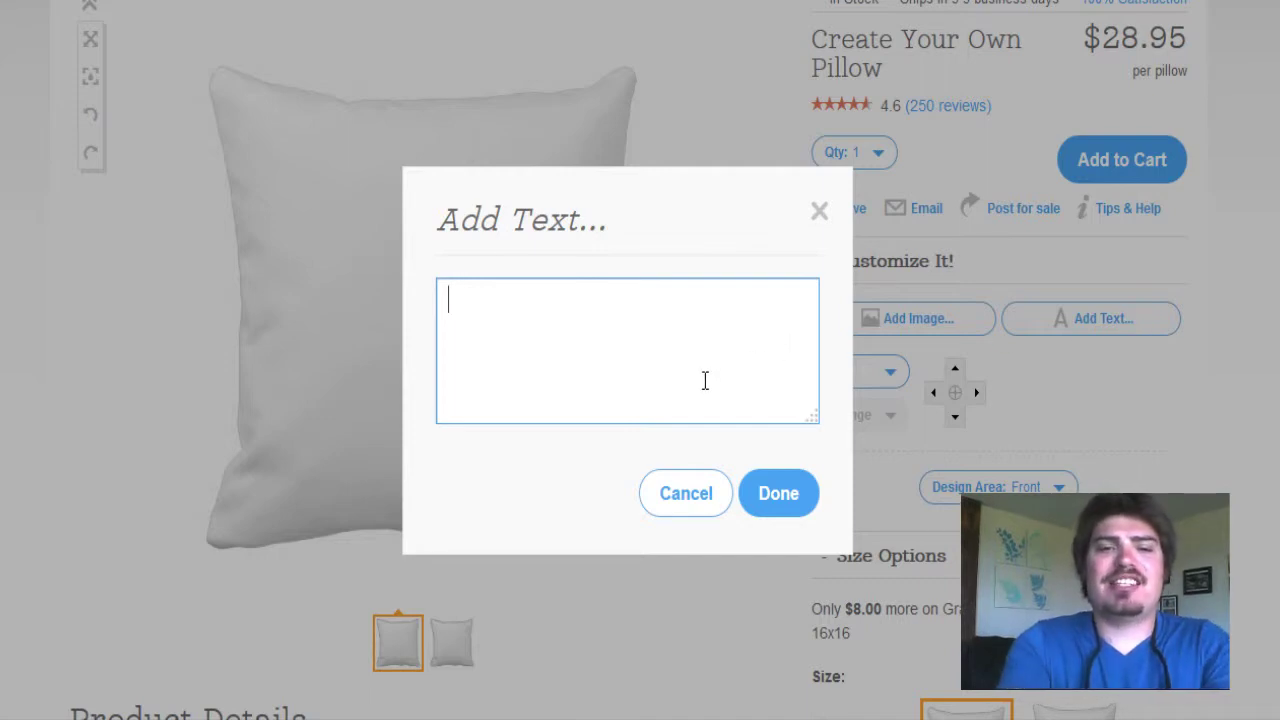
type("K")
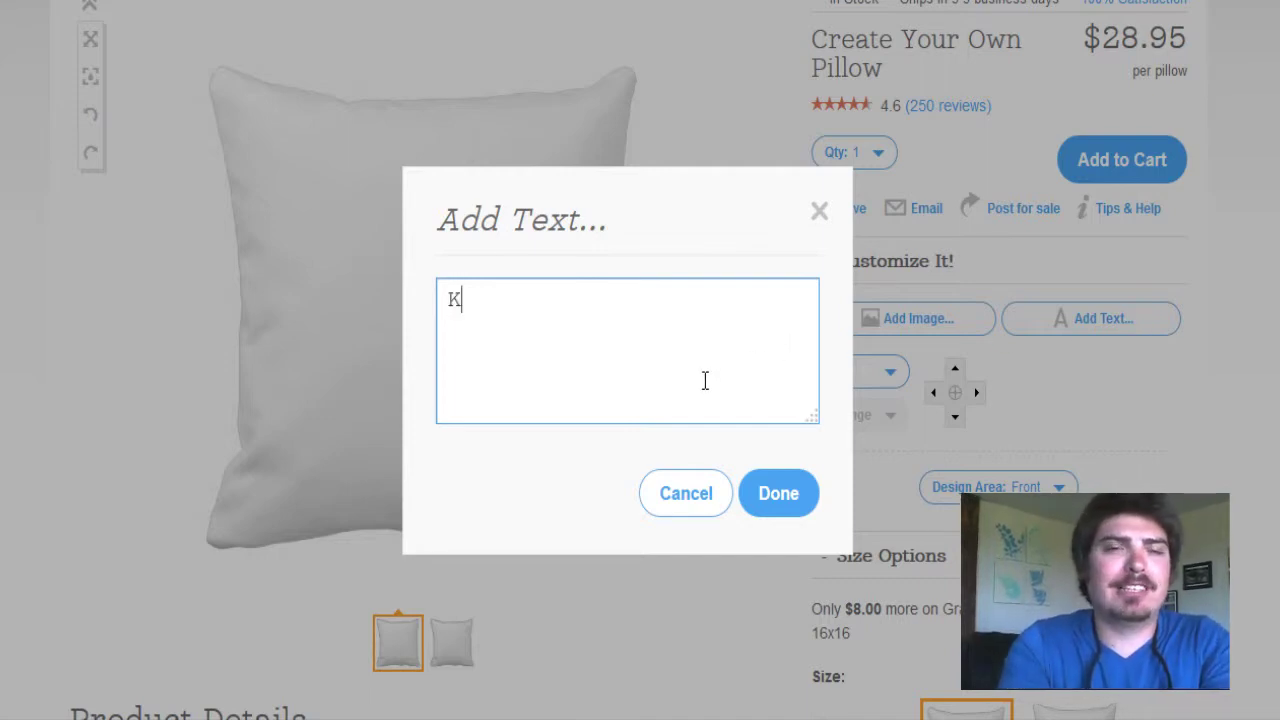
type("itty Cat ")
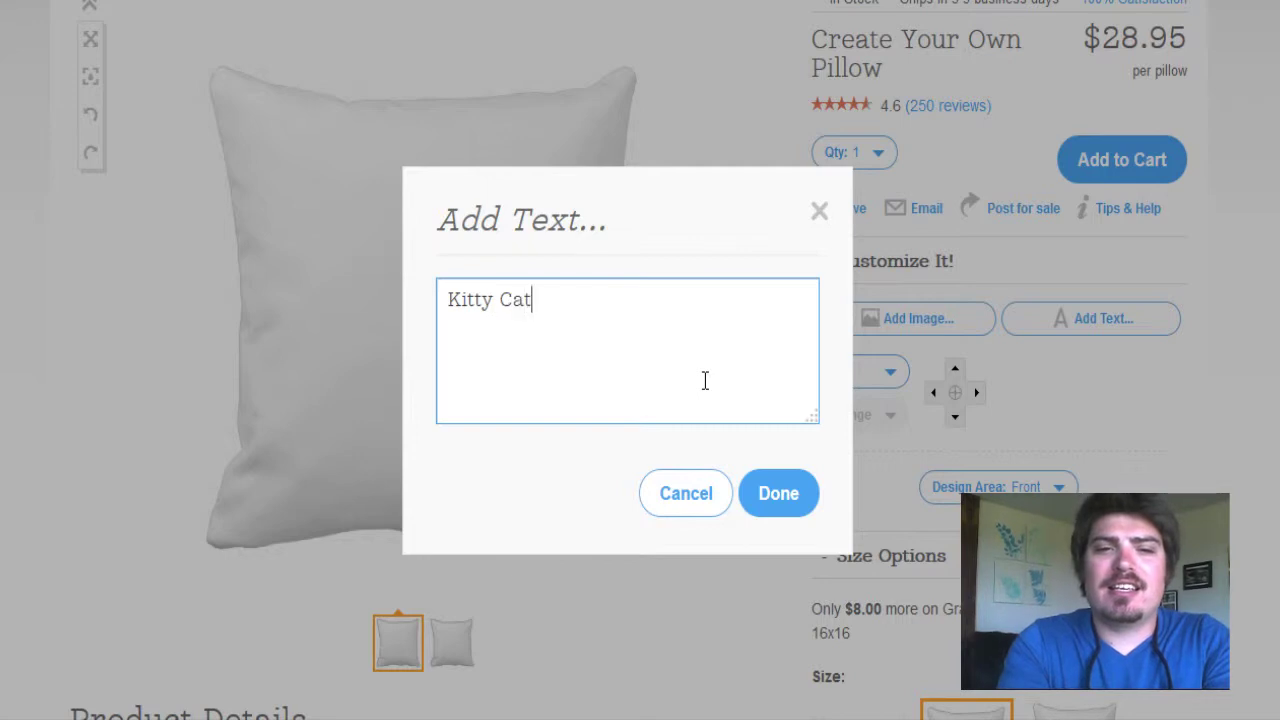
type("Nap")
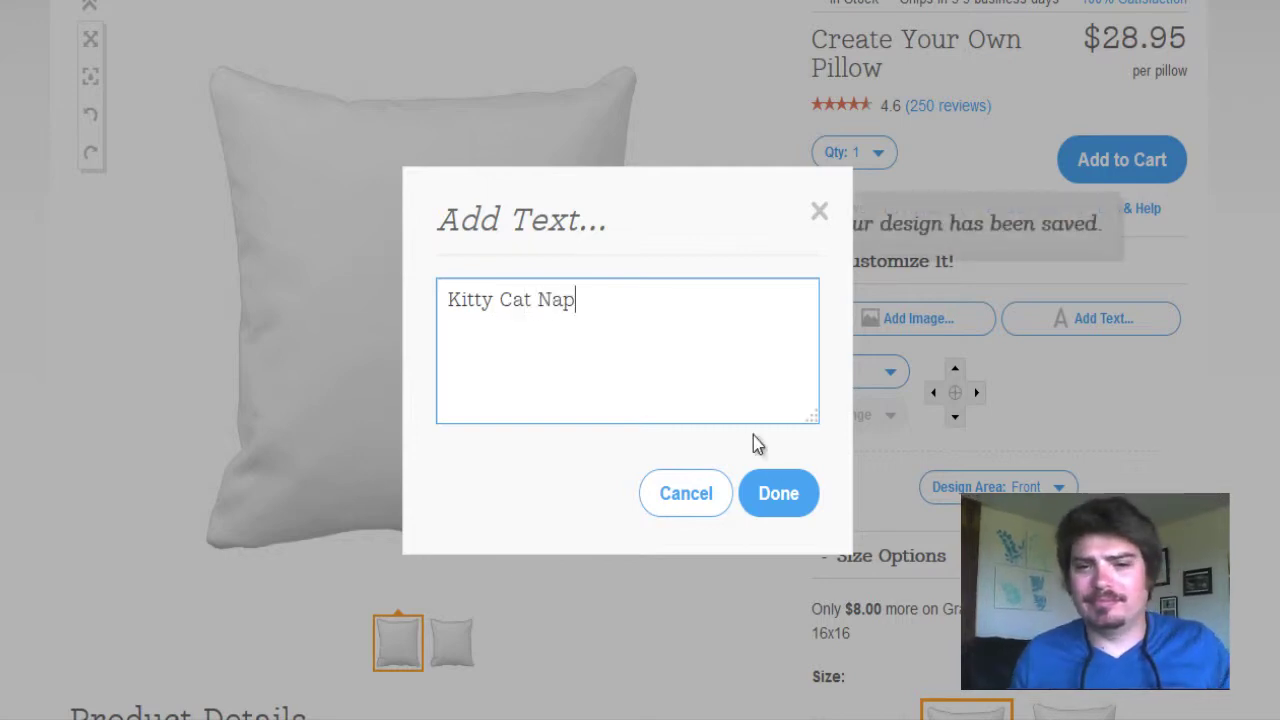
left_click(787, 497)
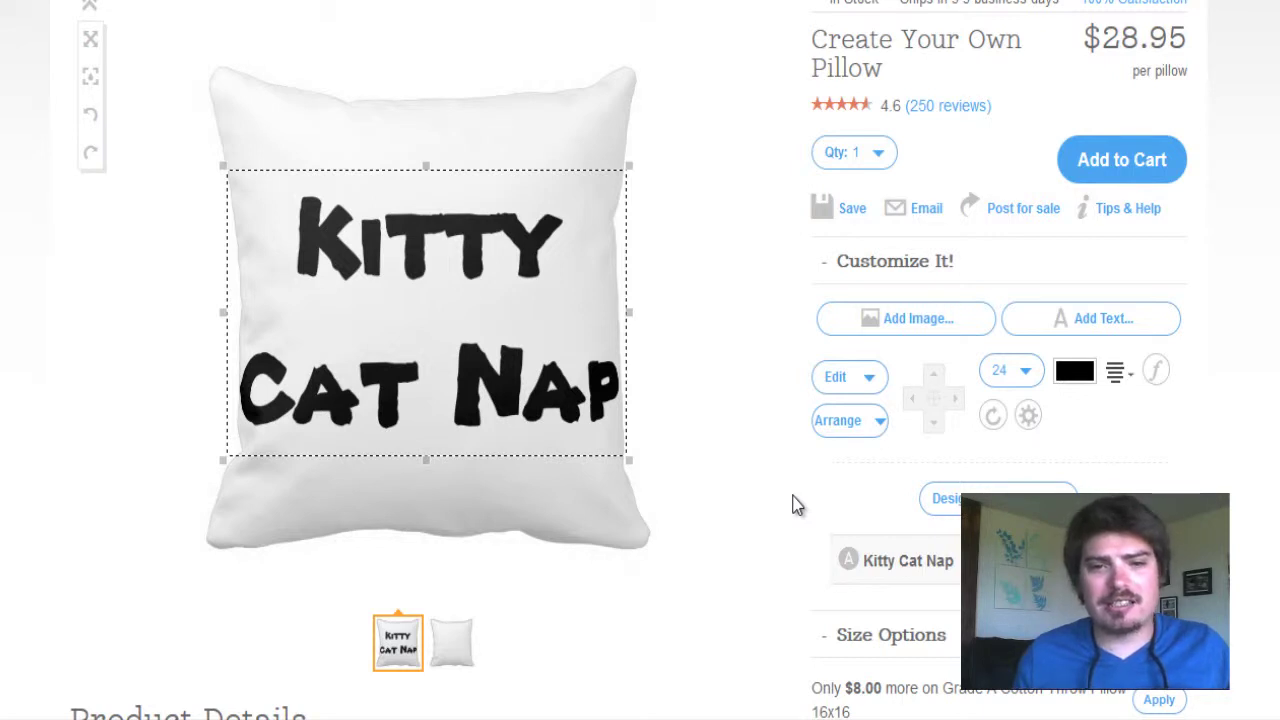
Set the font of the Kitty Cat Nap text to Mudshake 83.
left_click(1157, 370)
scroll(808, 286, "down", 10)
left_click_drag(826, 380, 847, 414)
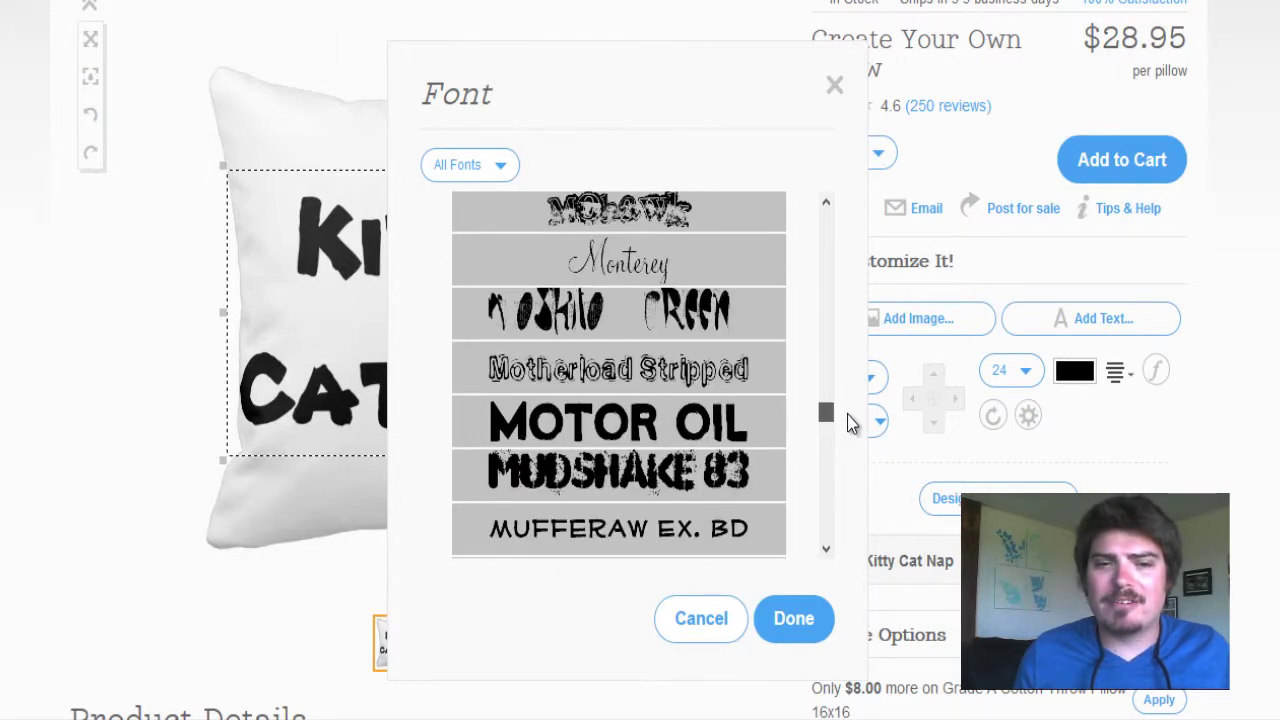
scroll(847, 415, "down", 1)
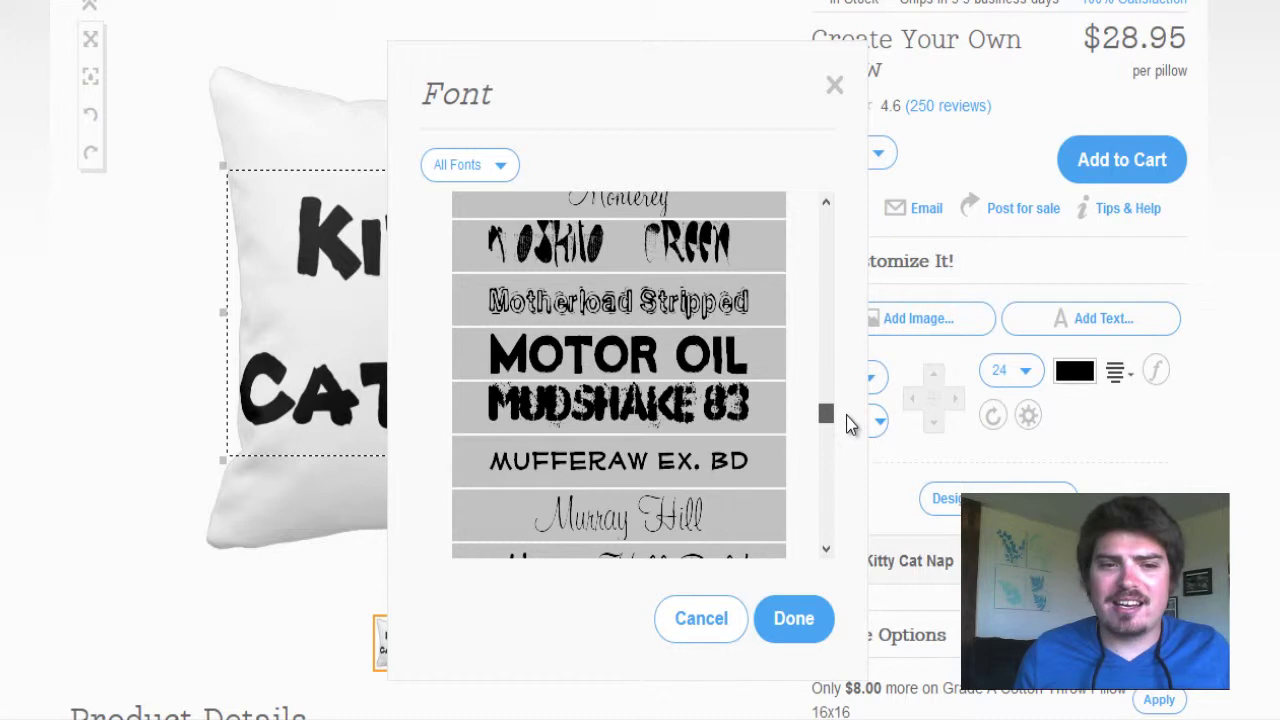
left_click(750, 419)
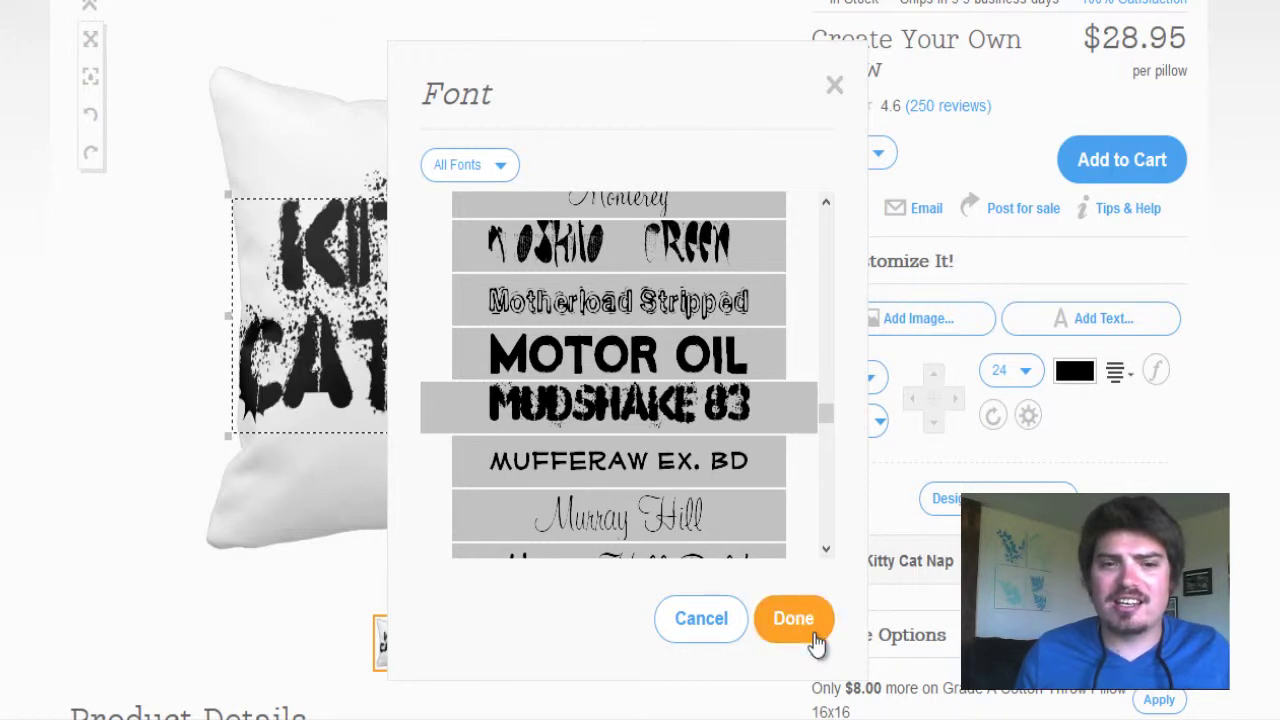
left_click(814, 638)
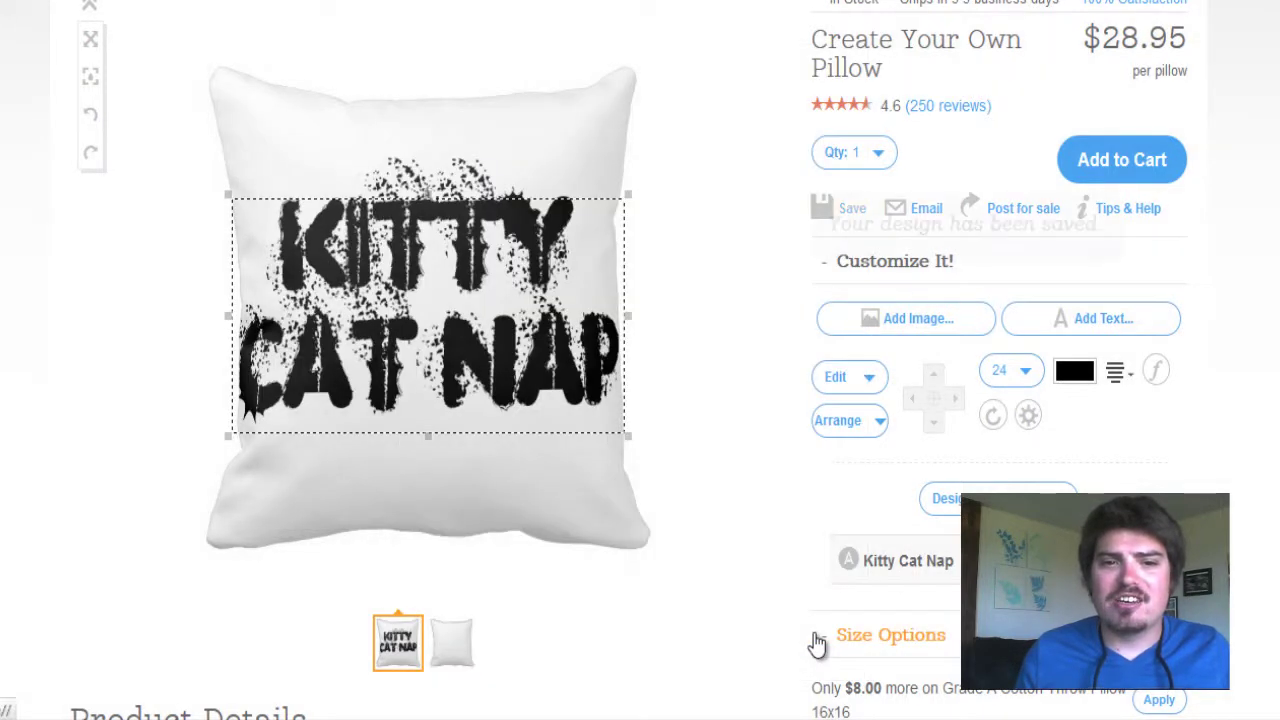
Change the Kitty Cat Nap text's font to Linus Play.
left_click(1159, 376)
left_click_drag(829, 420, 837, 400)
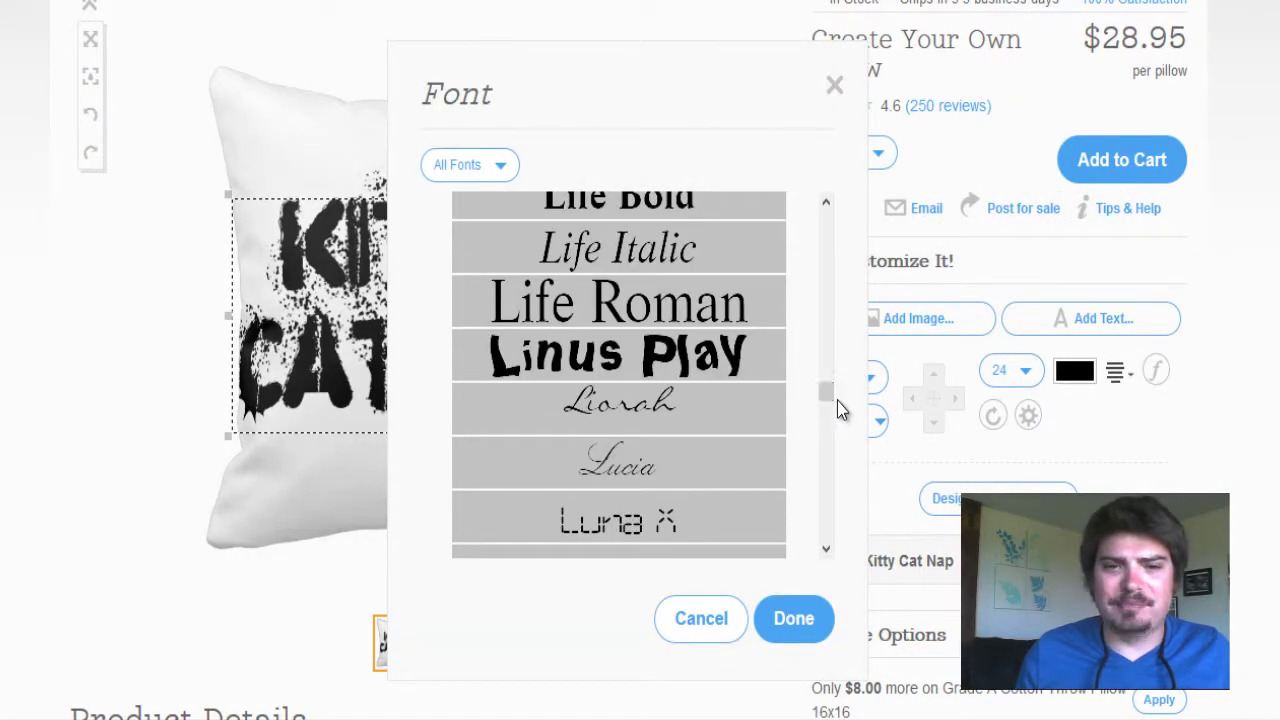
left_click(720, 370)
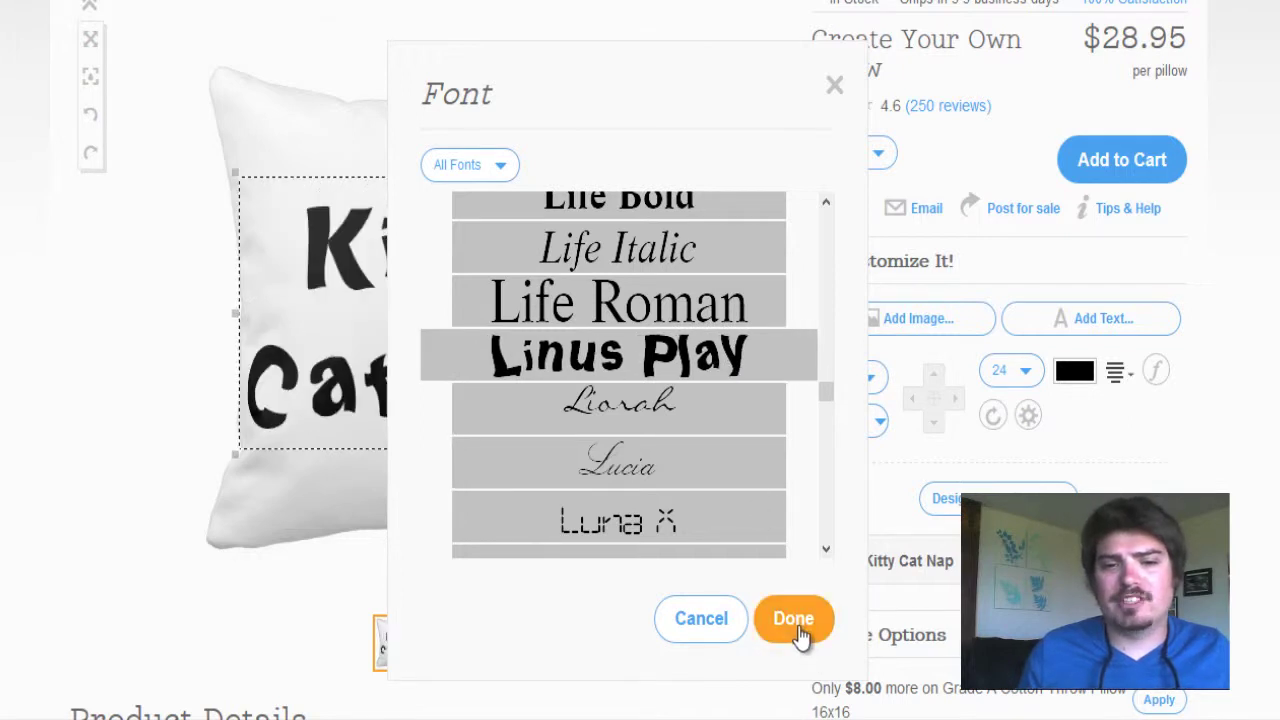
left_click(800, 632)
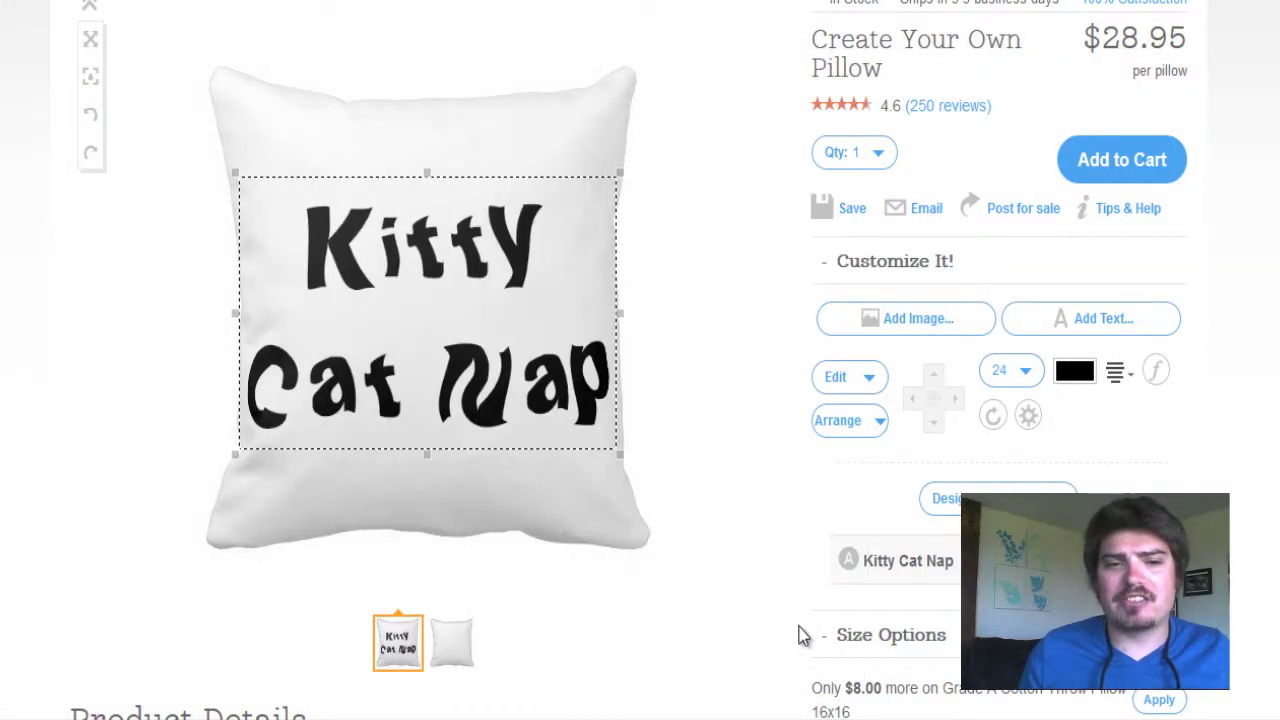
Change the Kitty Cat Nap text's font to the script typeface French III.
left_click(1157, 372)
mouse_move(823, 404)
left_mouse_down()
mouse_move(831, 382)
mouse_move(853, 540)
mouse_move(849, 335)
mouse_move(777, 327)
left_mouse_up()
left_click(776, 330)
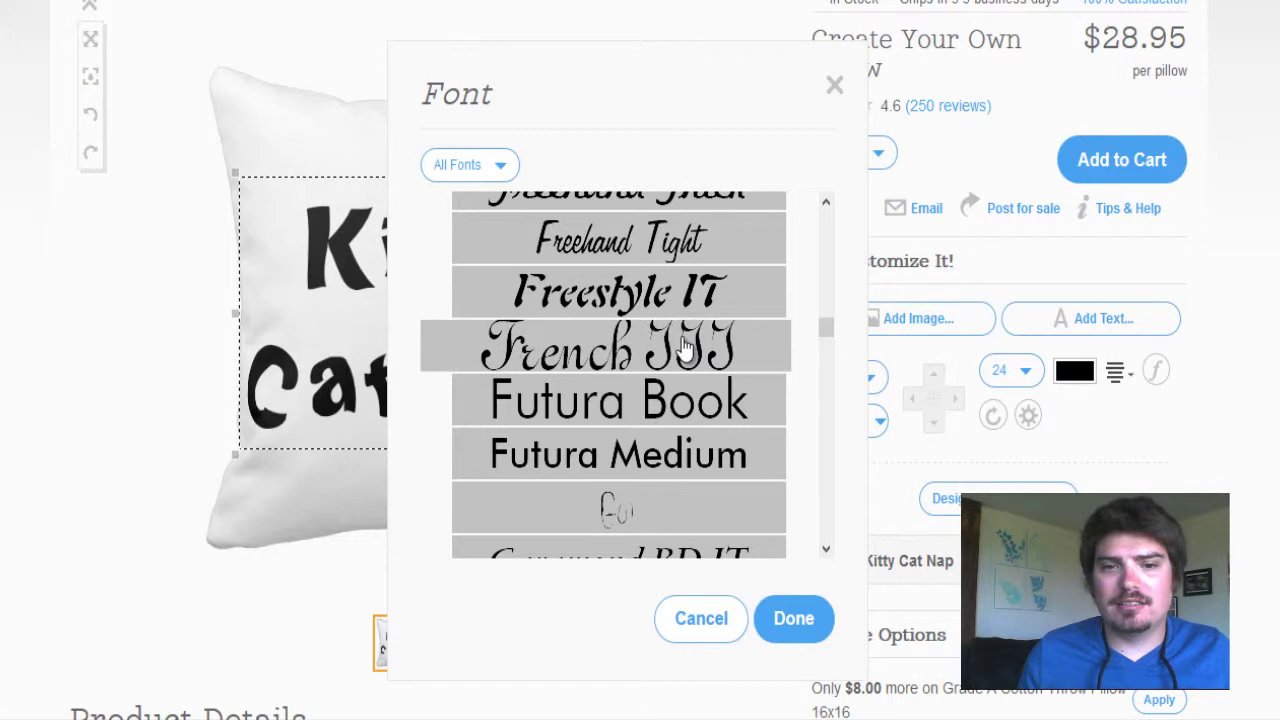
left_click(813, 619)
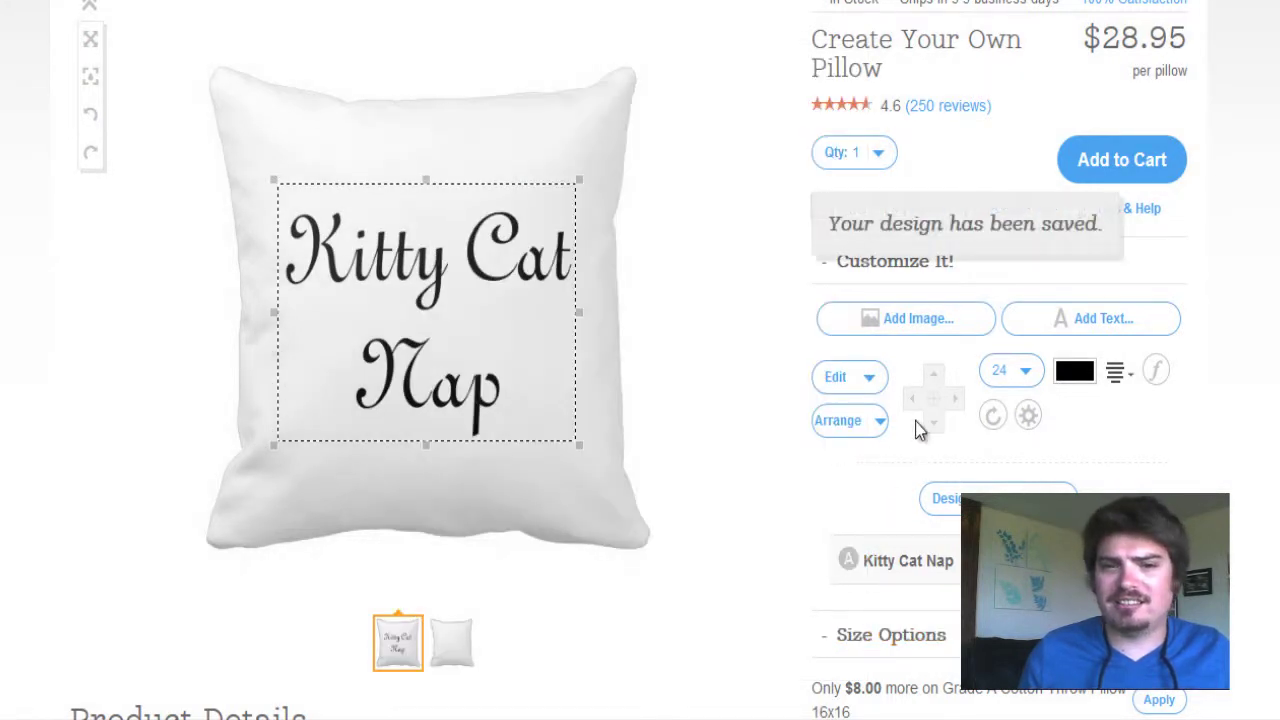
Set the font size of the Kitty Cat Nap text to 28.
left_click(1018, 378)
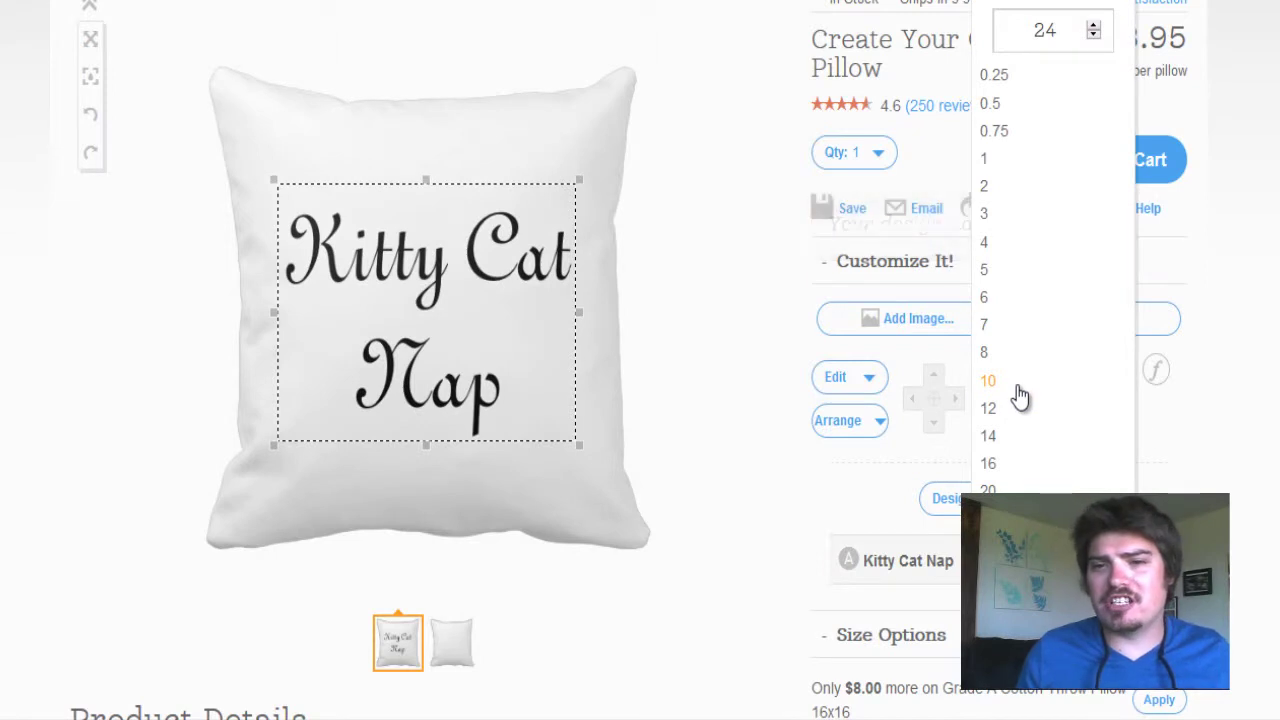
left_click(1025, 376)
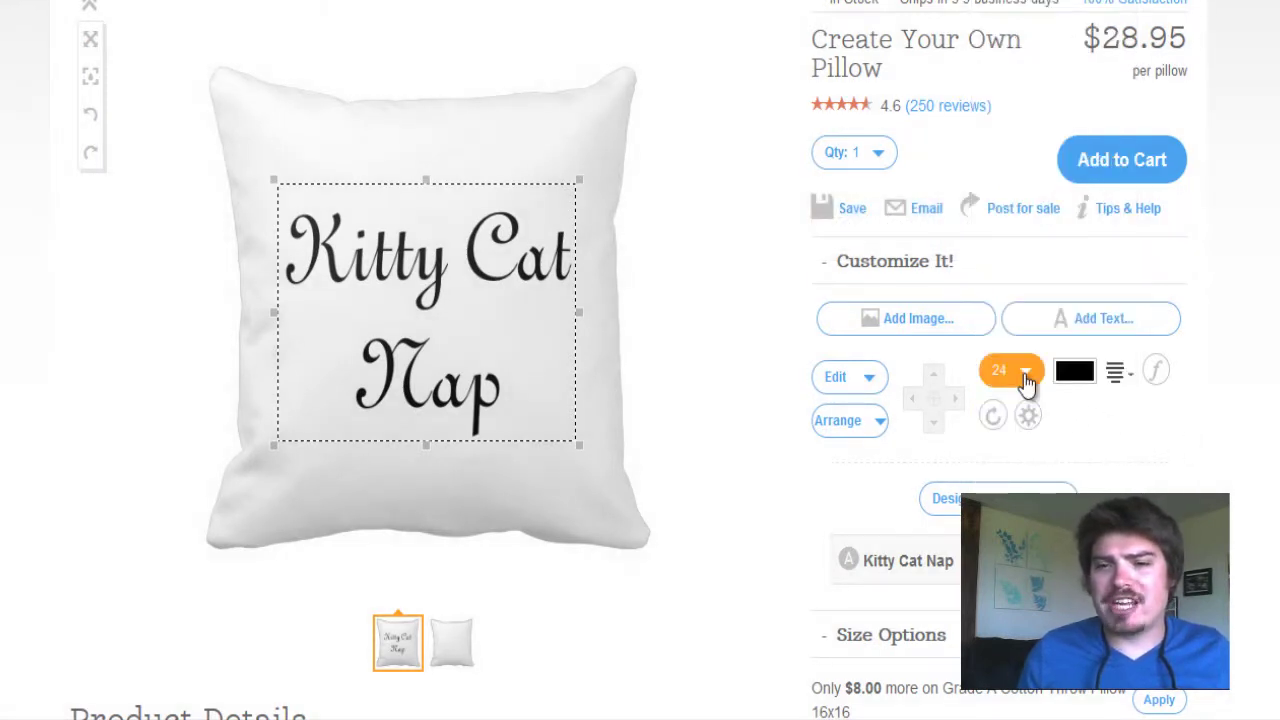
left_click(1025, 380)
left_click(1034, 587)
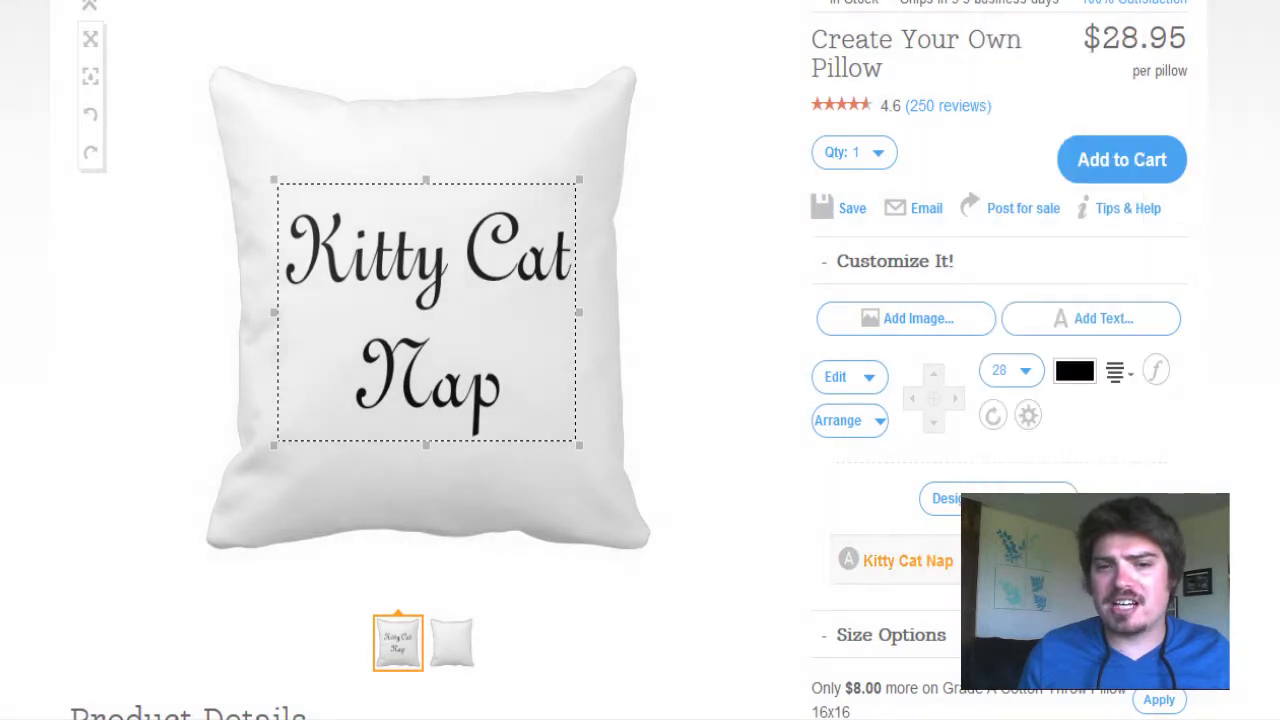
Increase the font size of the Kitty Cat Nap text to 32.
left_click(1008, 378)
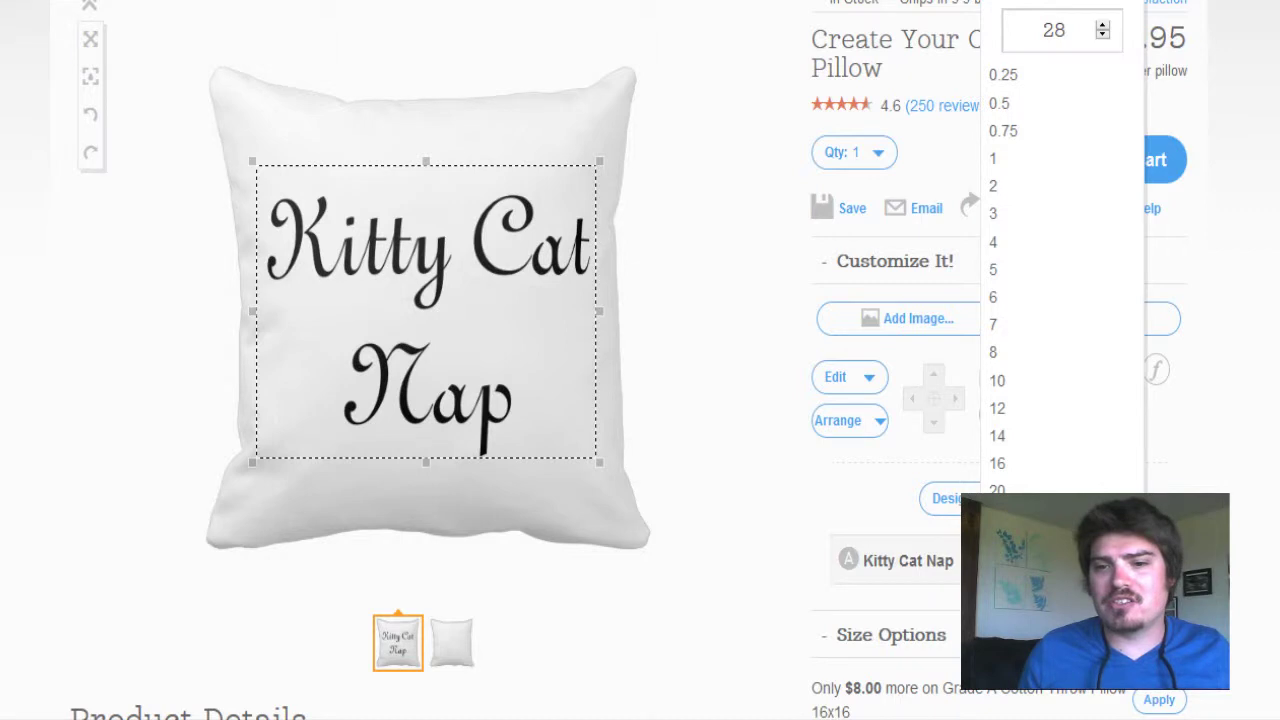
left_click(1215, 438)
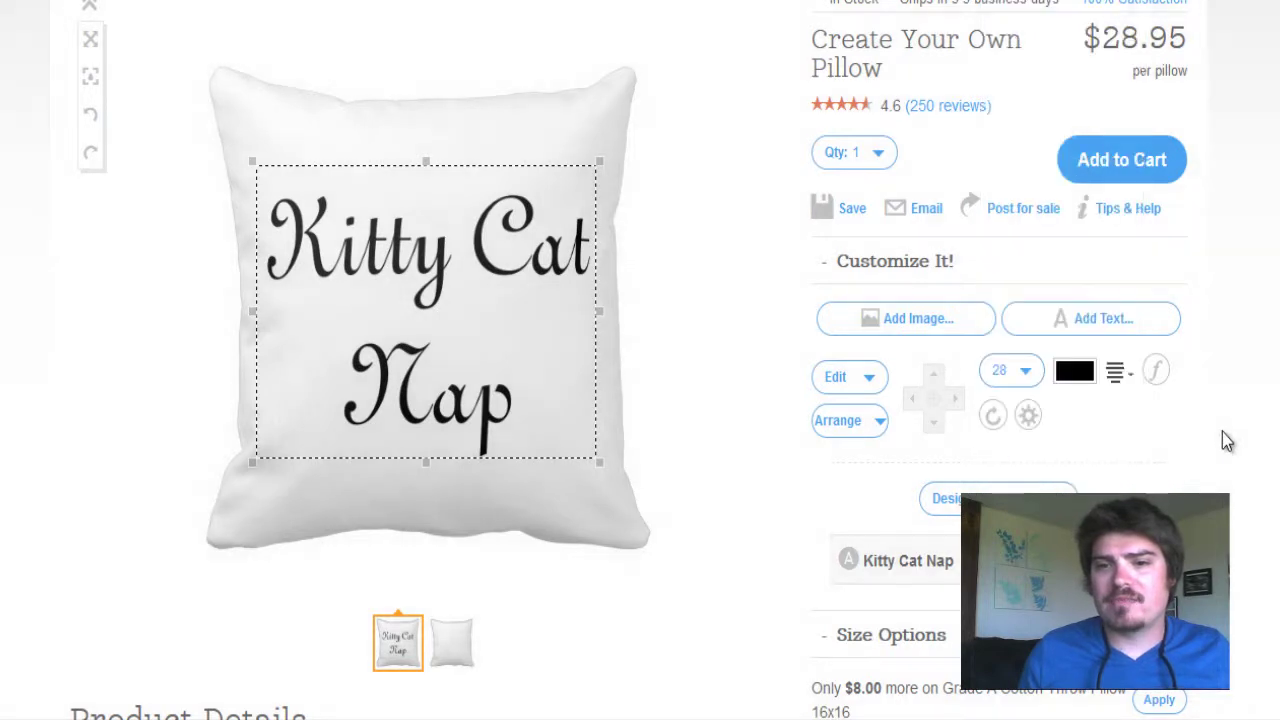
left_click(1026, 388)
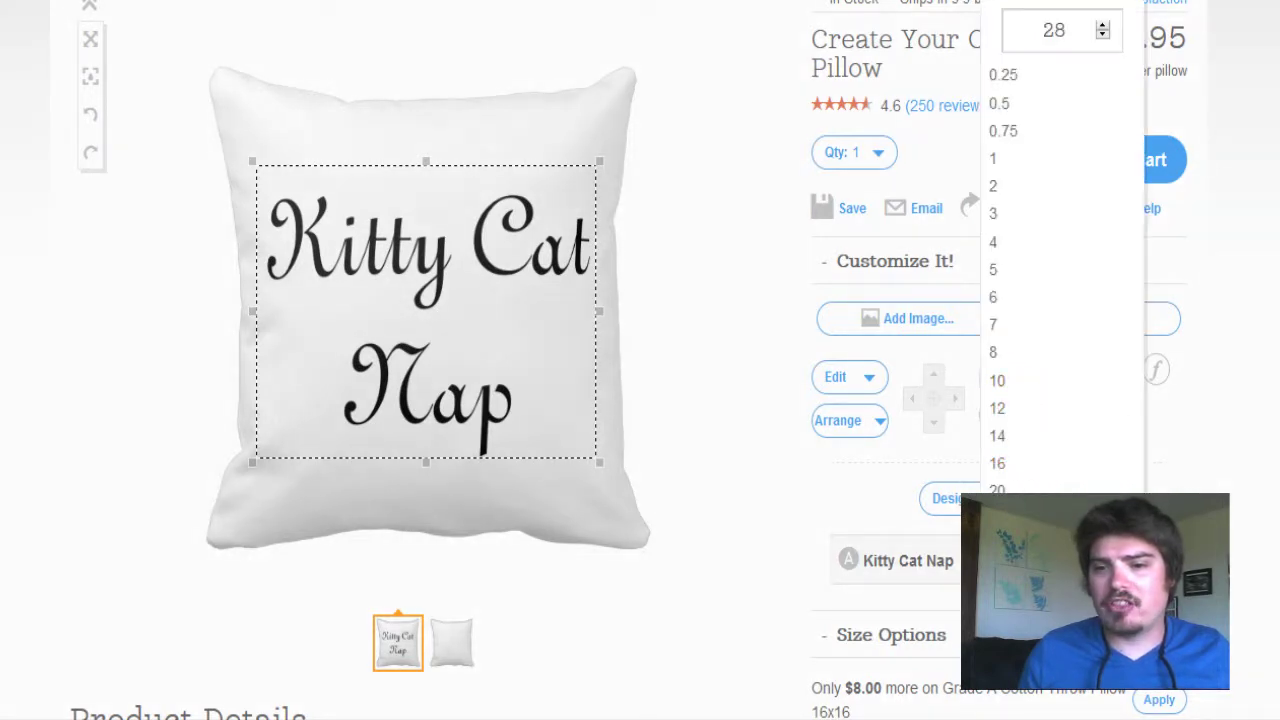
left_click(997, 546)
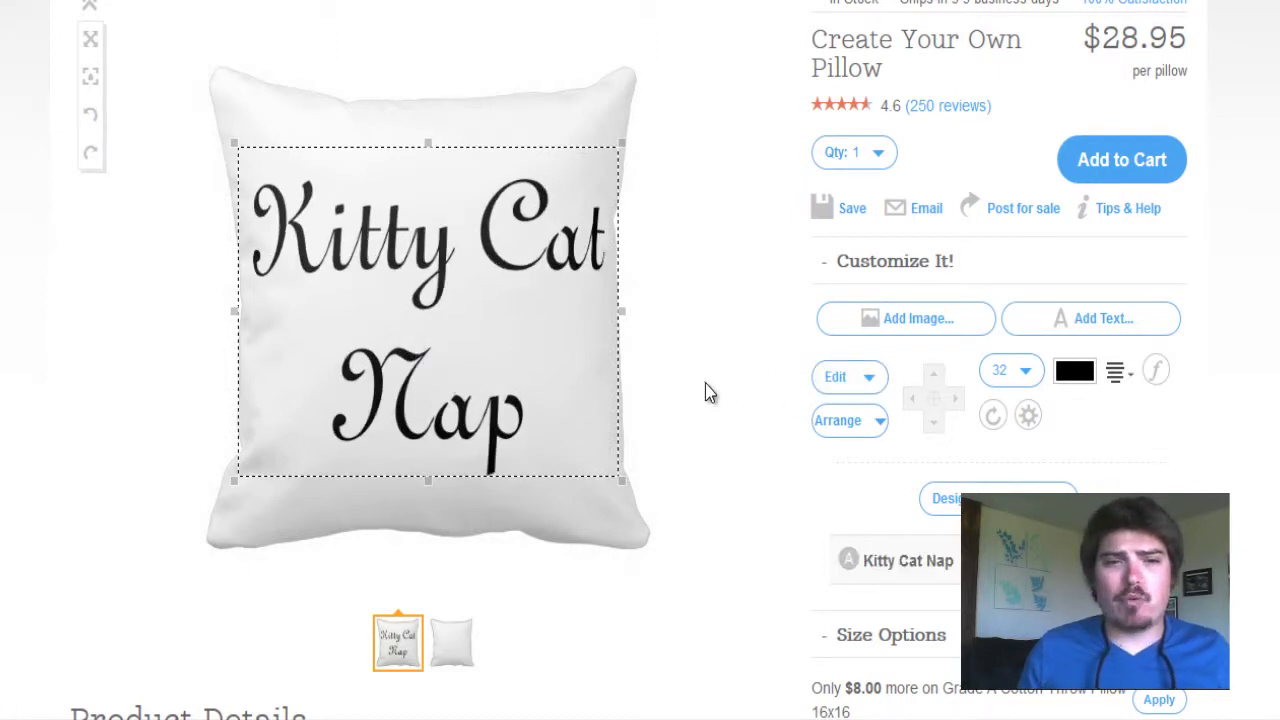
Set the background color of the pillow's front to bright yellow (#ffff00).
left_click(863, 395)
left_click(852, 376)
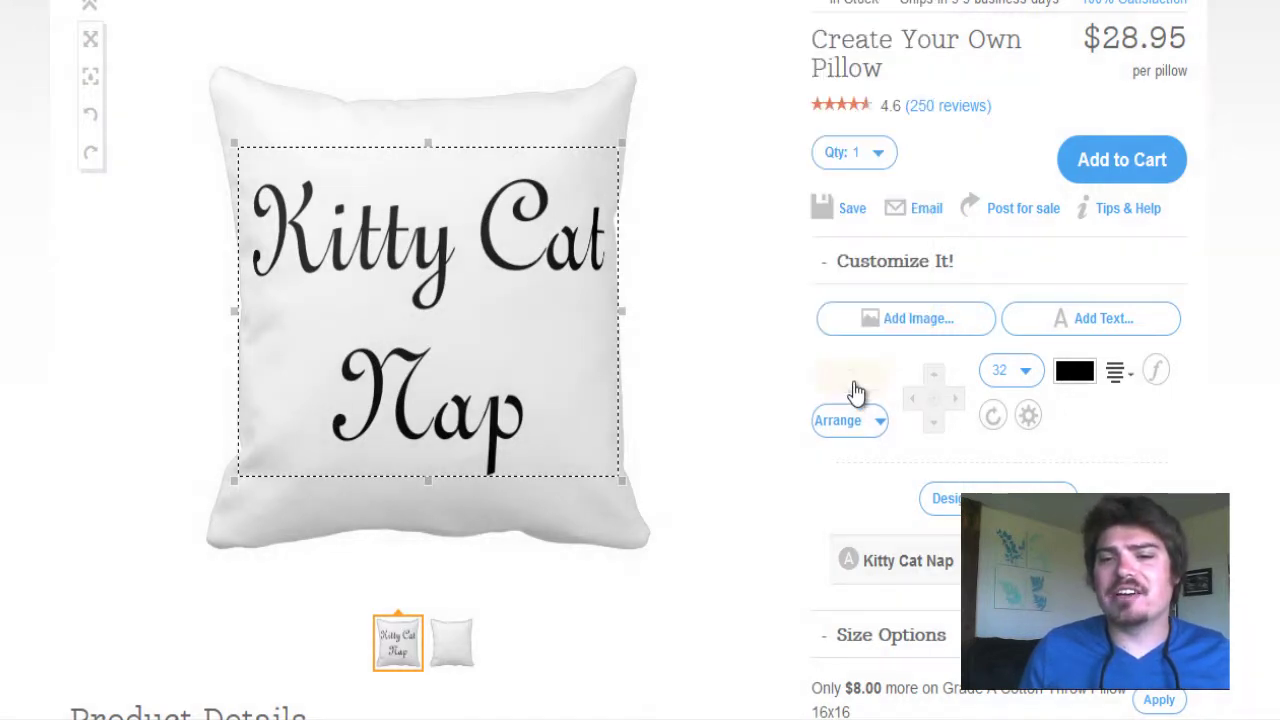
left_click_drag(767, 345, 783, 454)
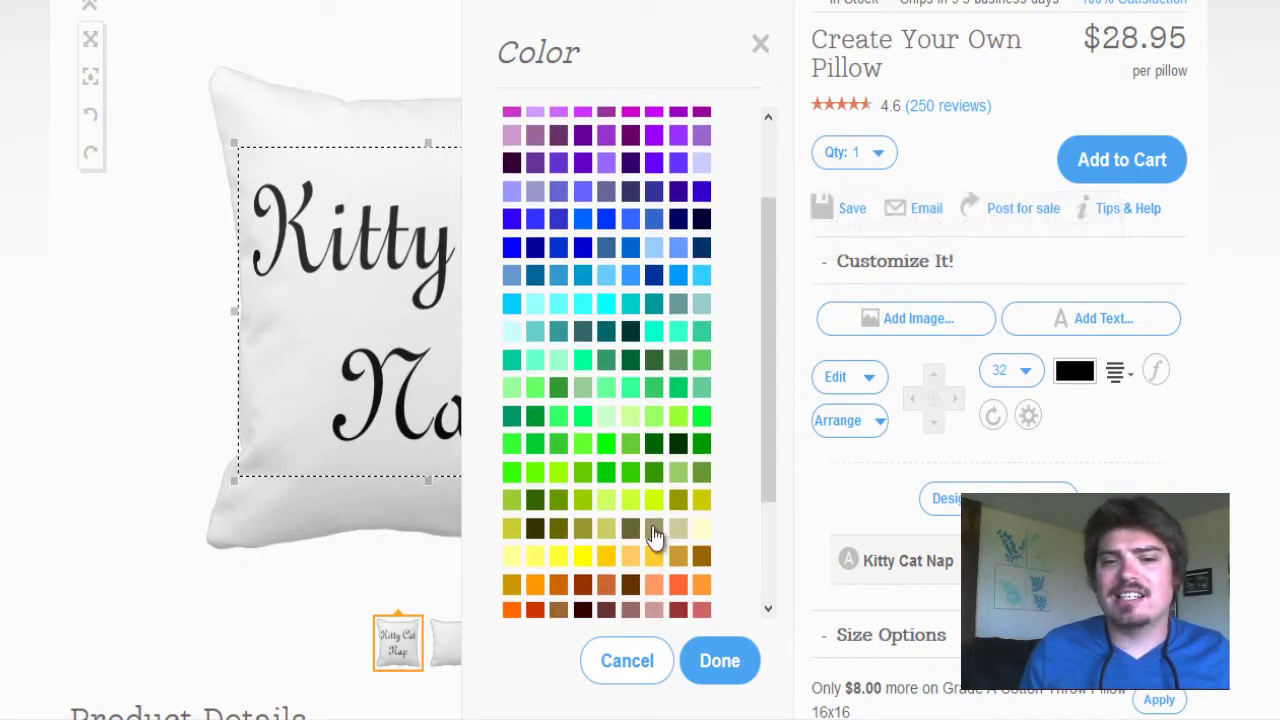
left_click(582, 557)
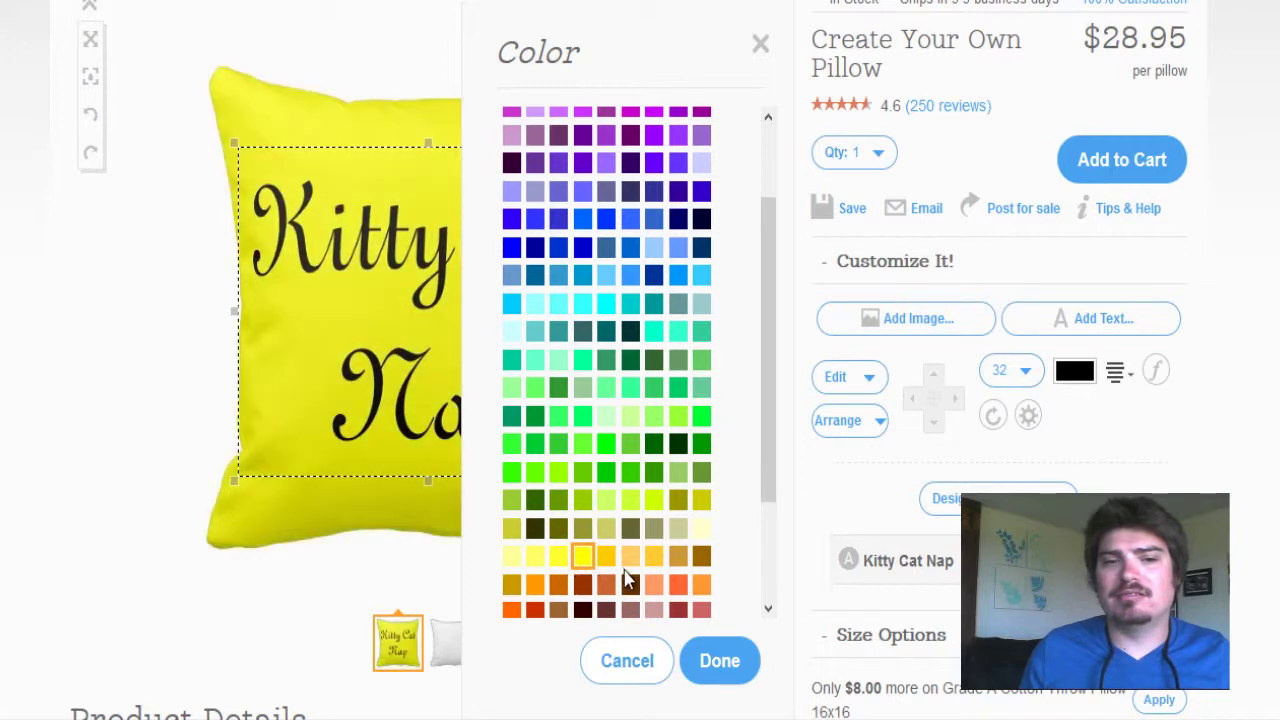
left_click(722, 662)
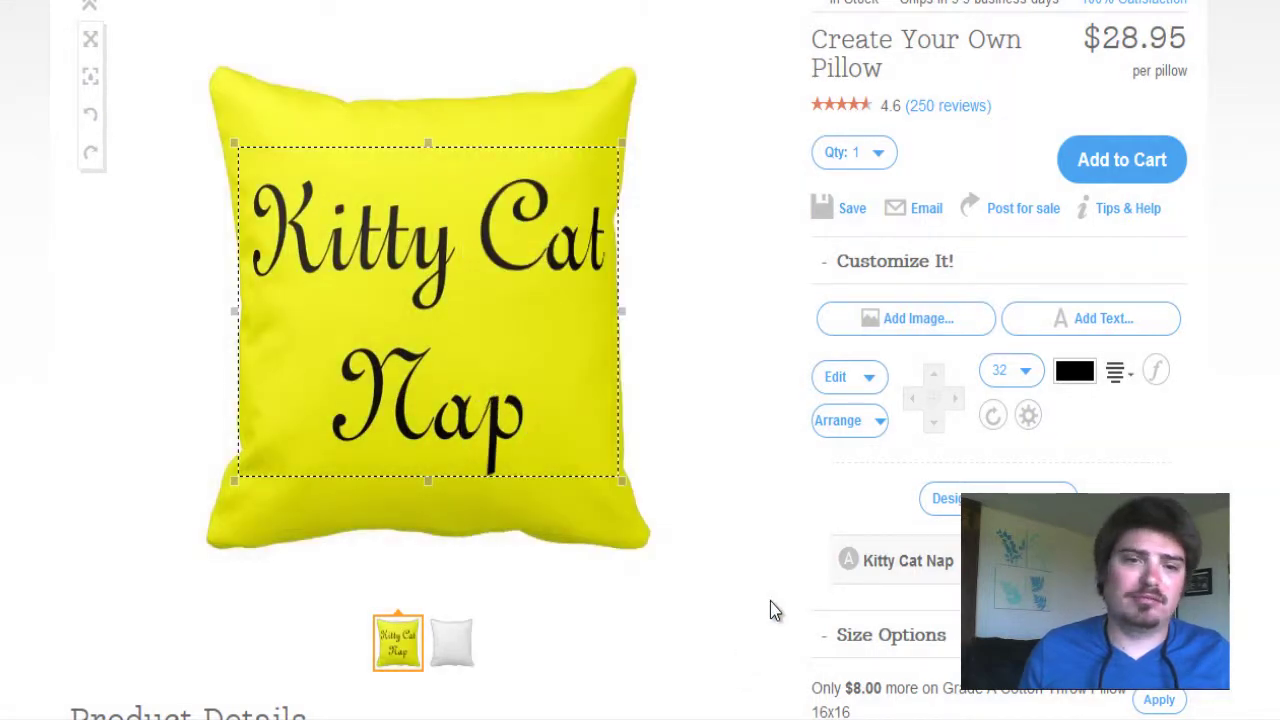
Try dark red (#660000) as the front background color, and apply orange (#ff6600) instead.
left_click(876, 386)
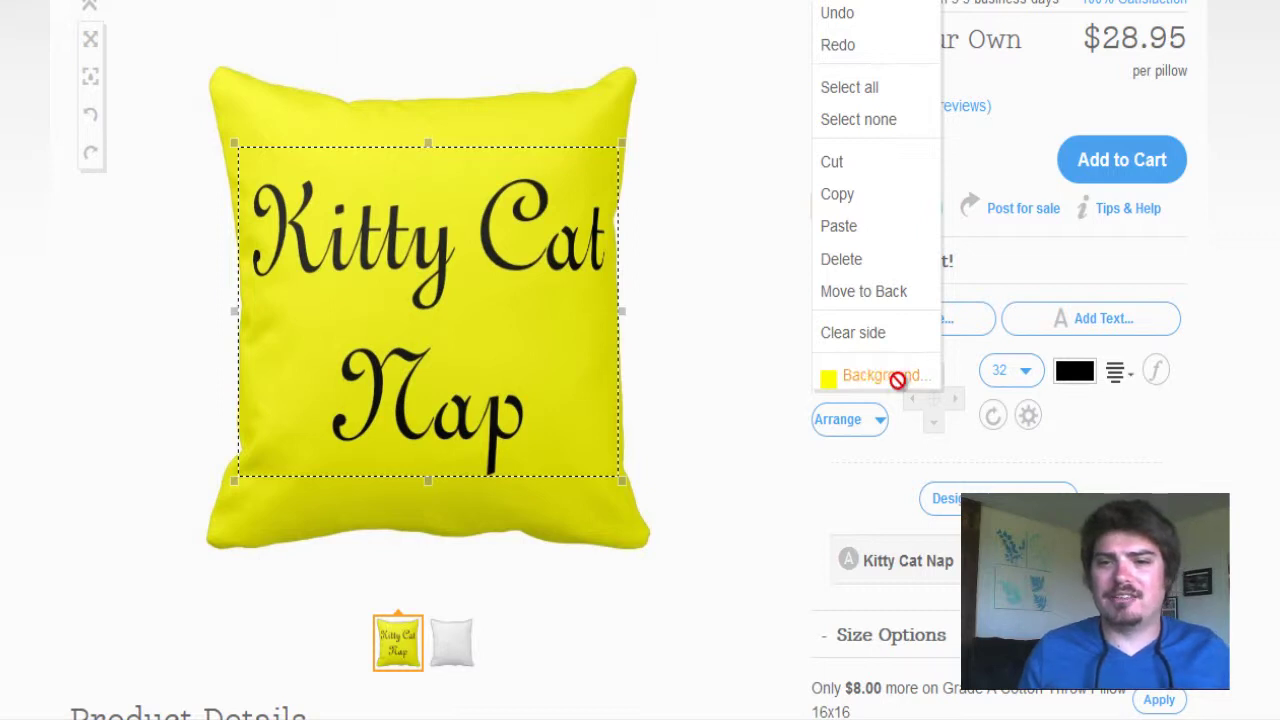
left_click(899, 382)
scroll(693, 418, "down", 5)
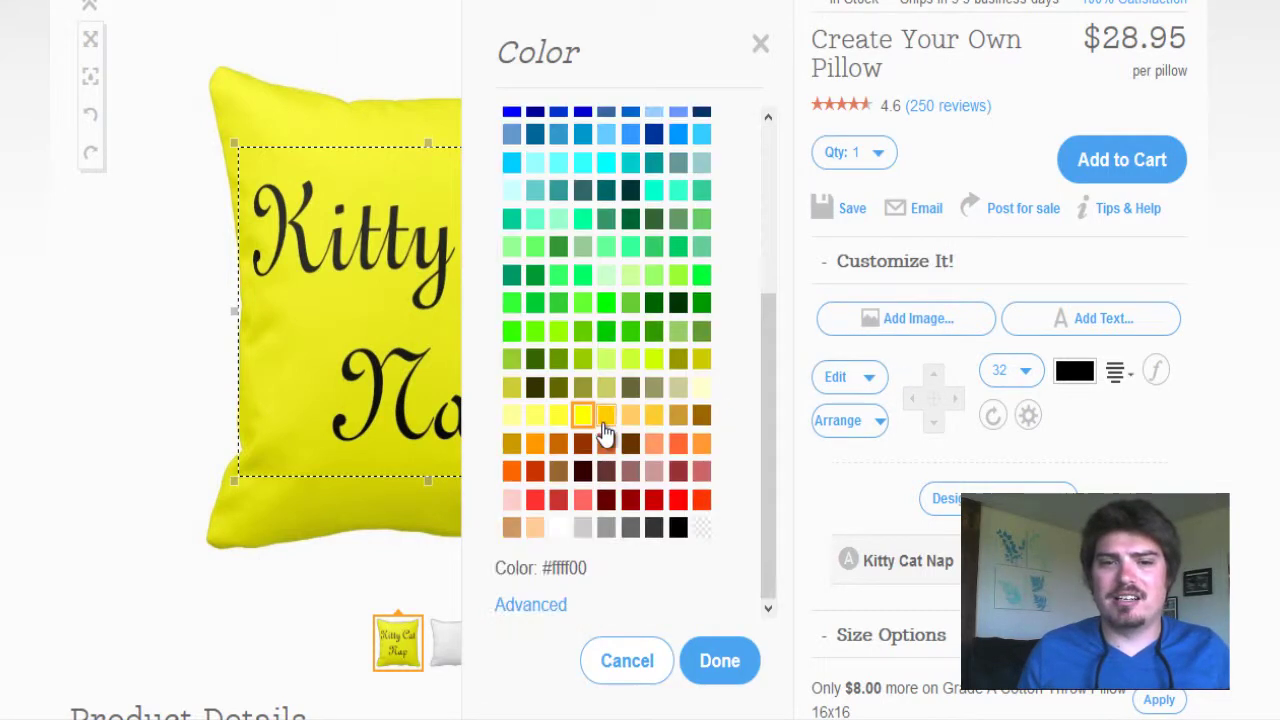
left_click(606, 499)
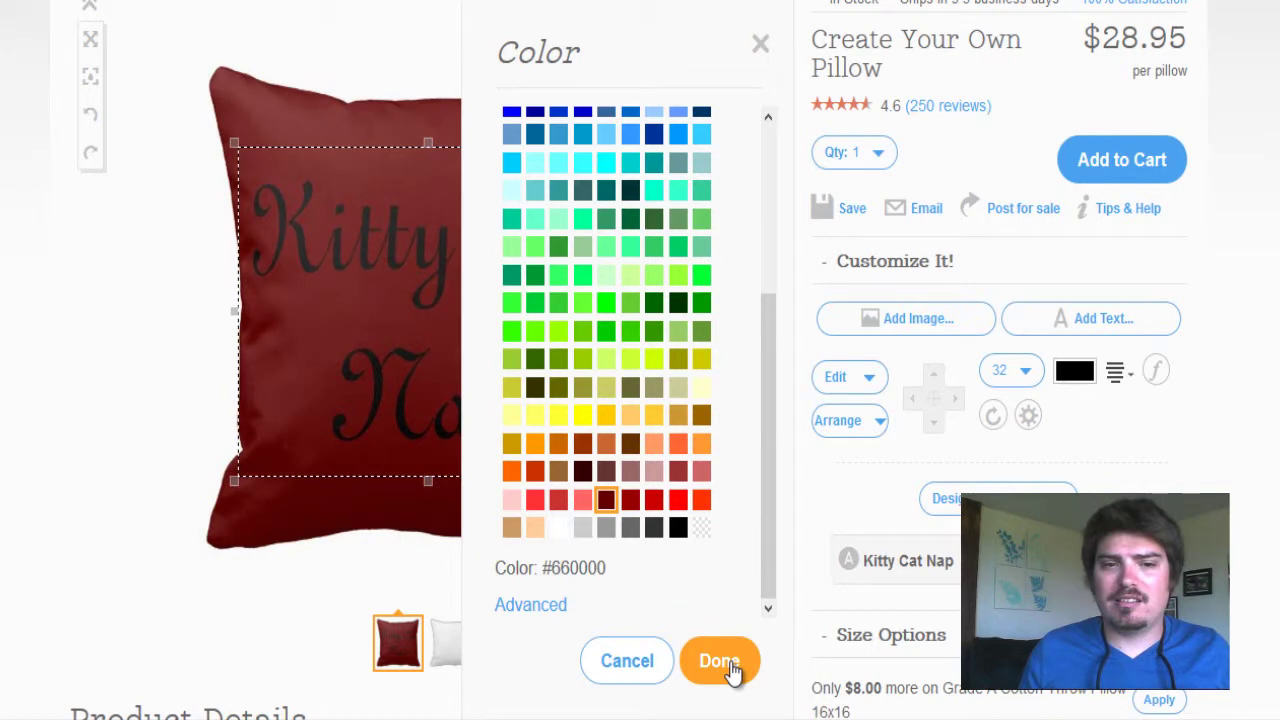
left_click(512, 472)
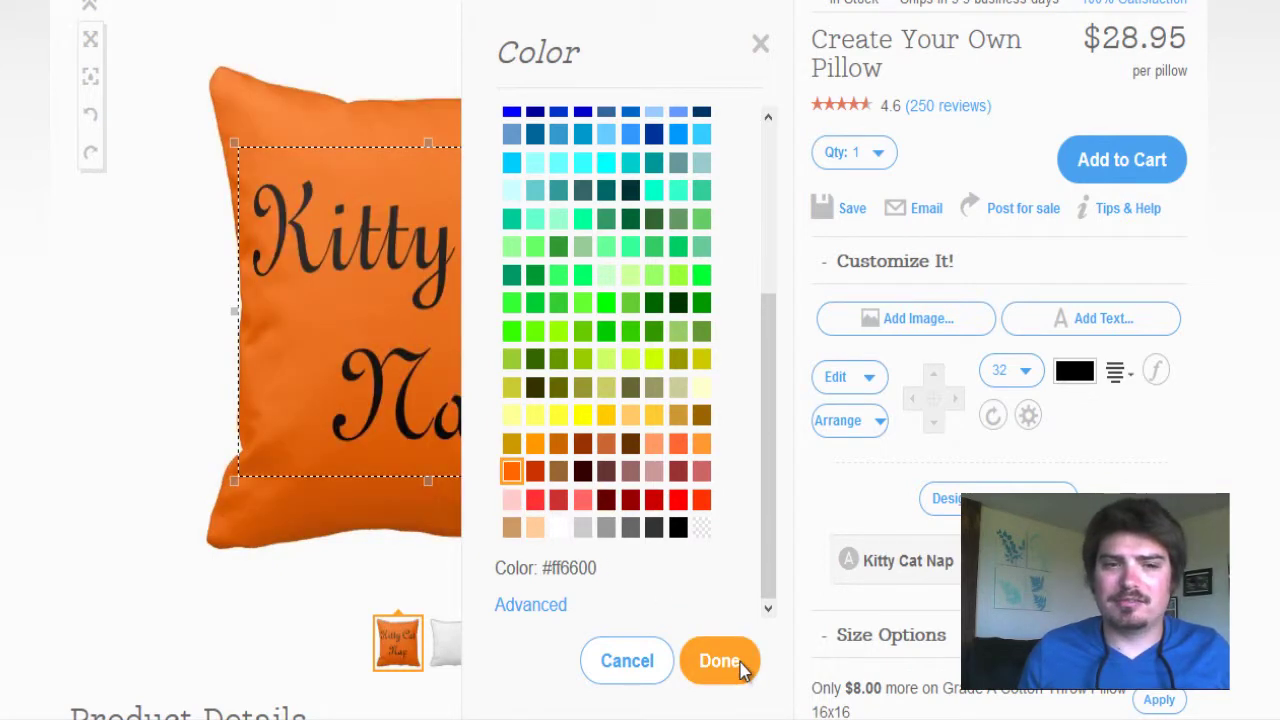
left_click(740, 668)
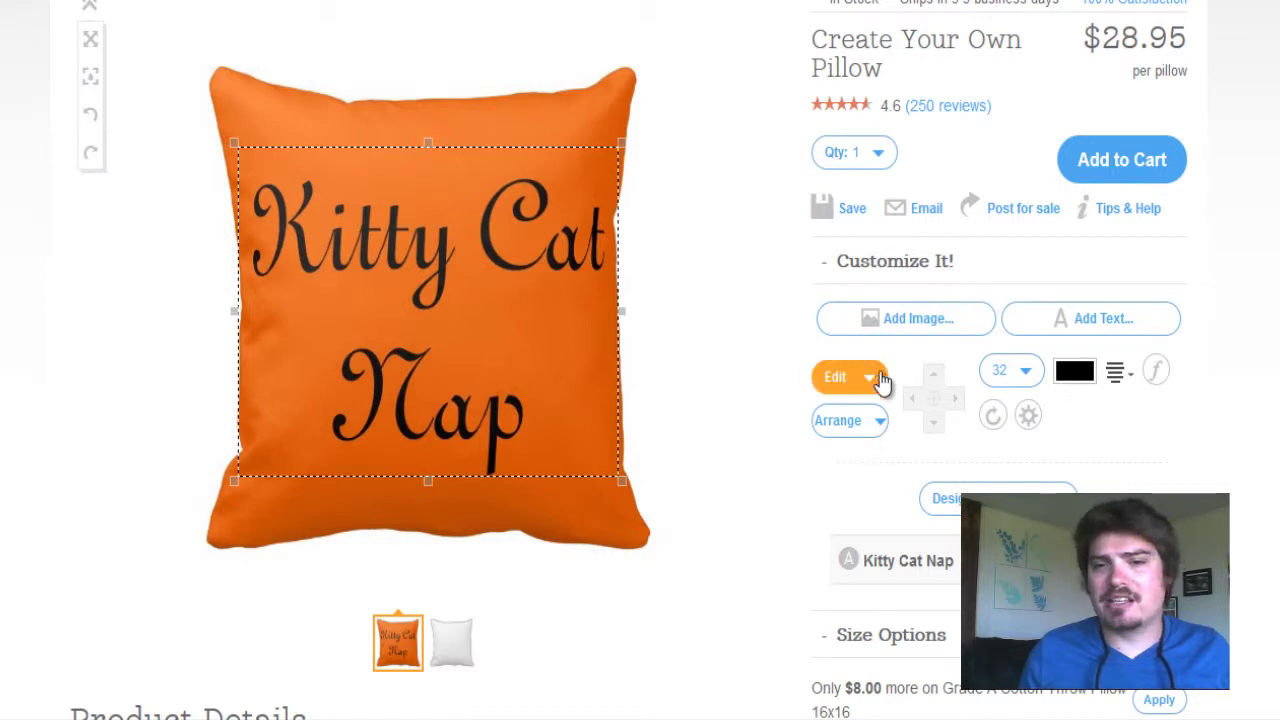
View the back side of the pillow and return to the front design.
left_click(458, 641)
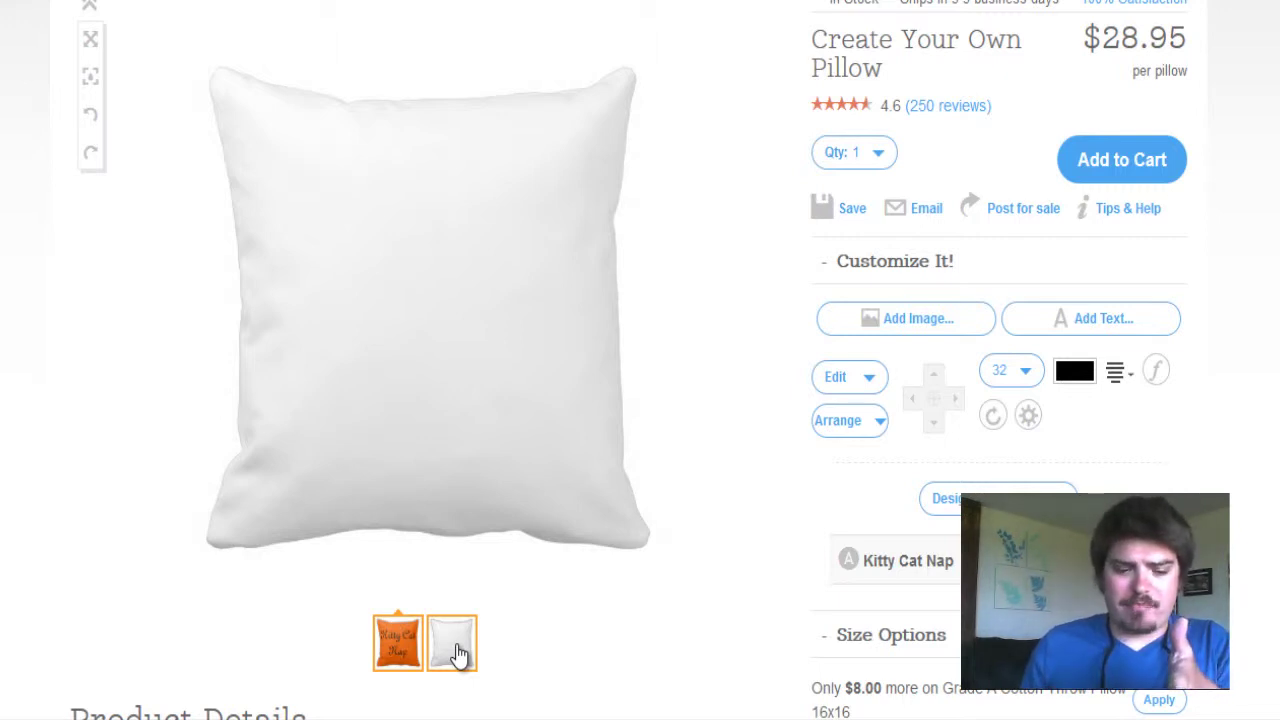
left_click(412, 648)
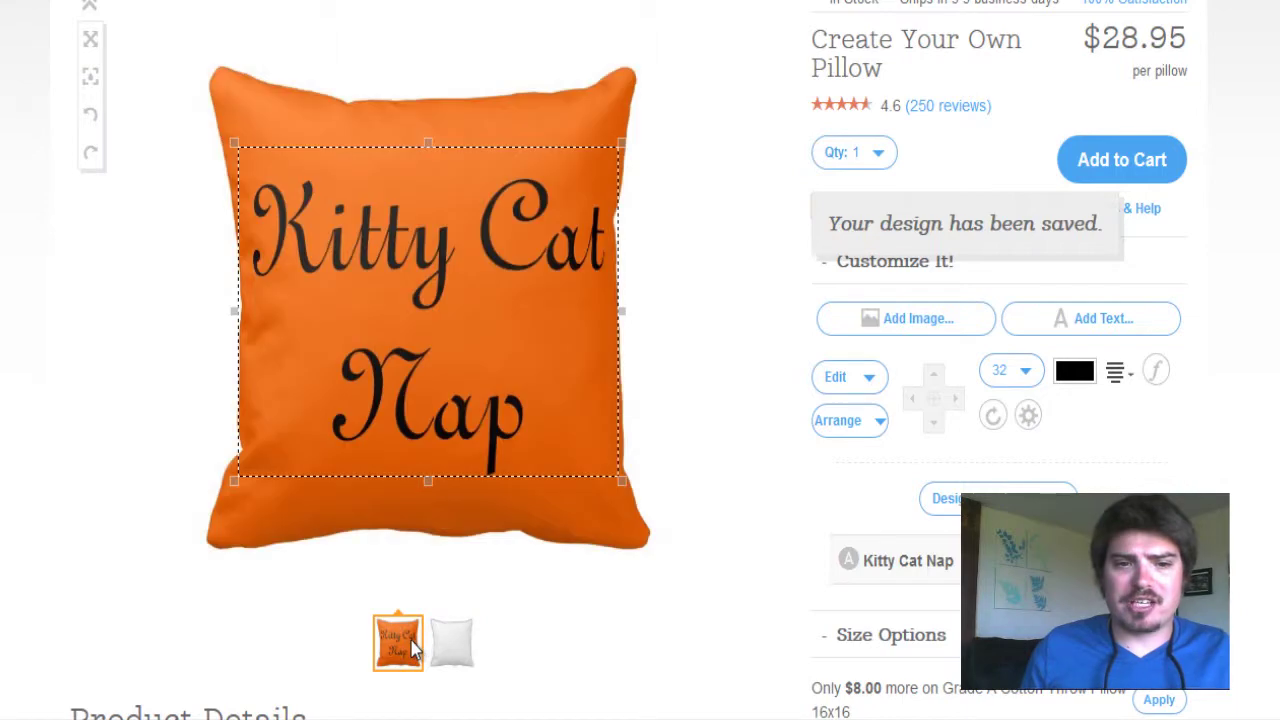
Rotate the photo.JPG image on the pillow's front until it stands upright.
scroll(728, 623, "down", 1)
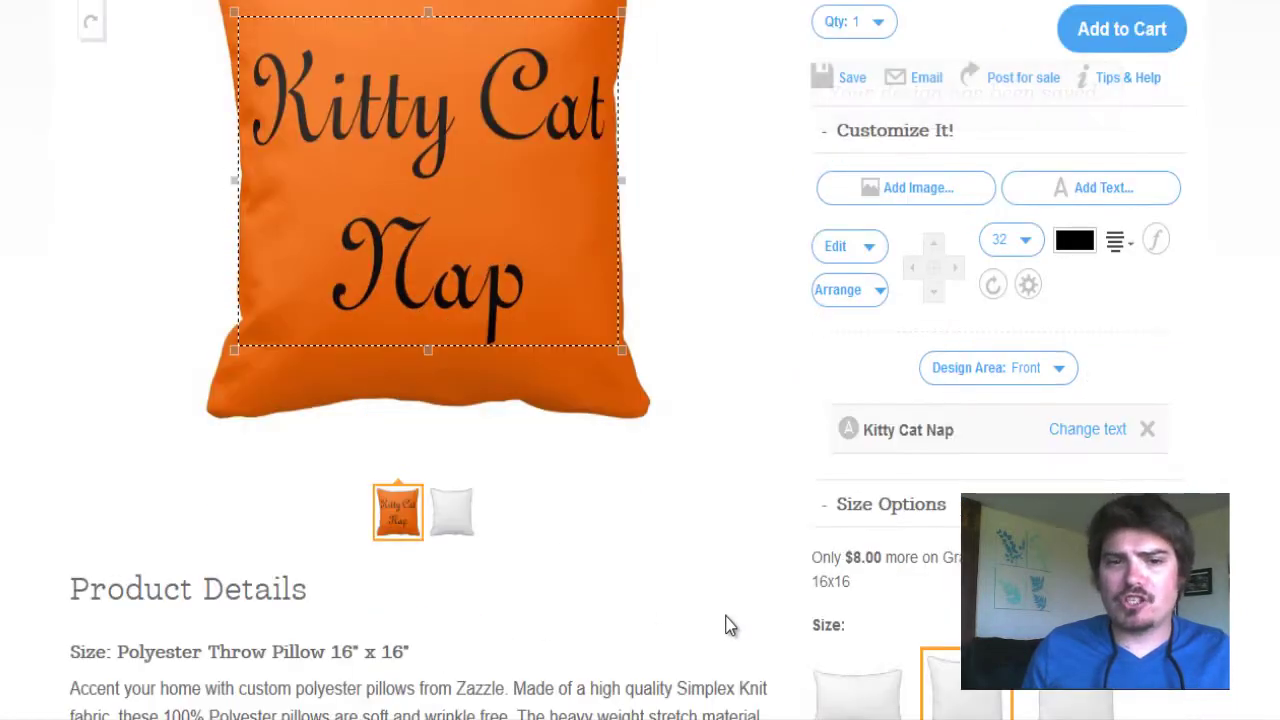
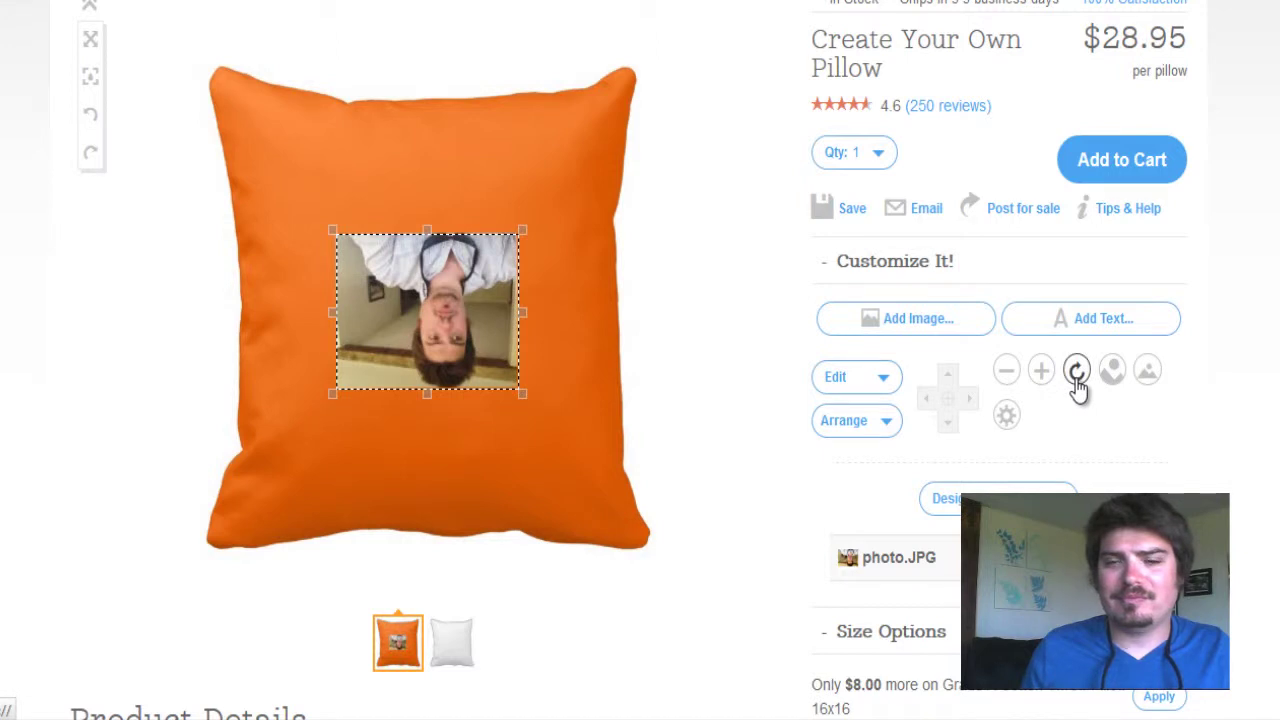
left_click(1076, 378)
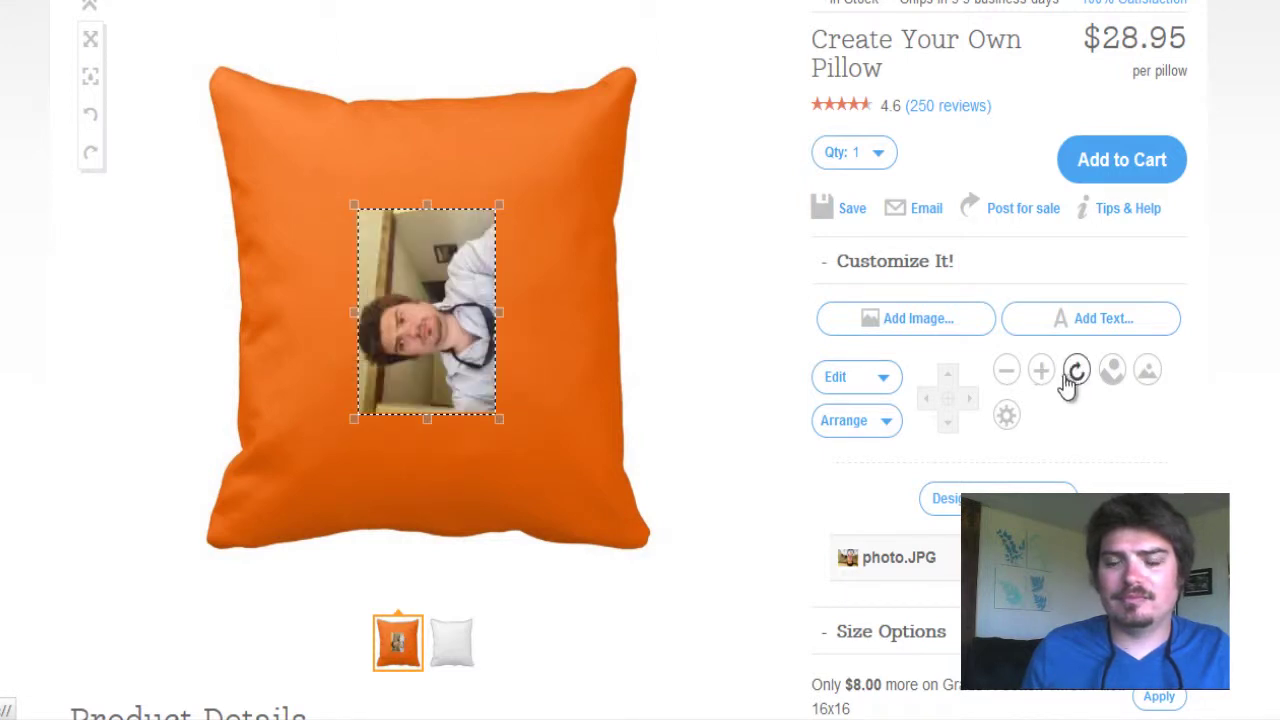
left_click(1070, 380)
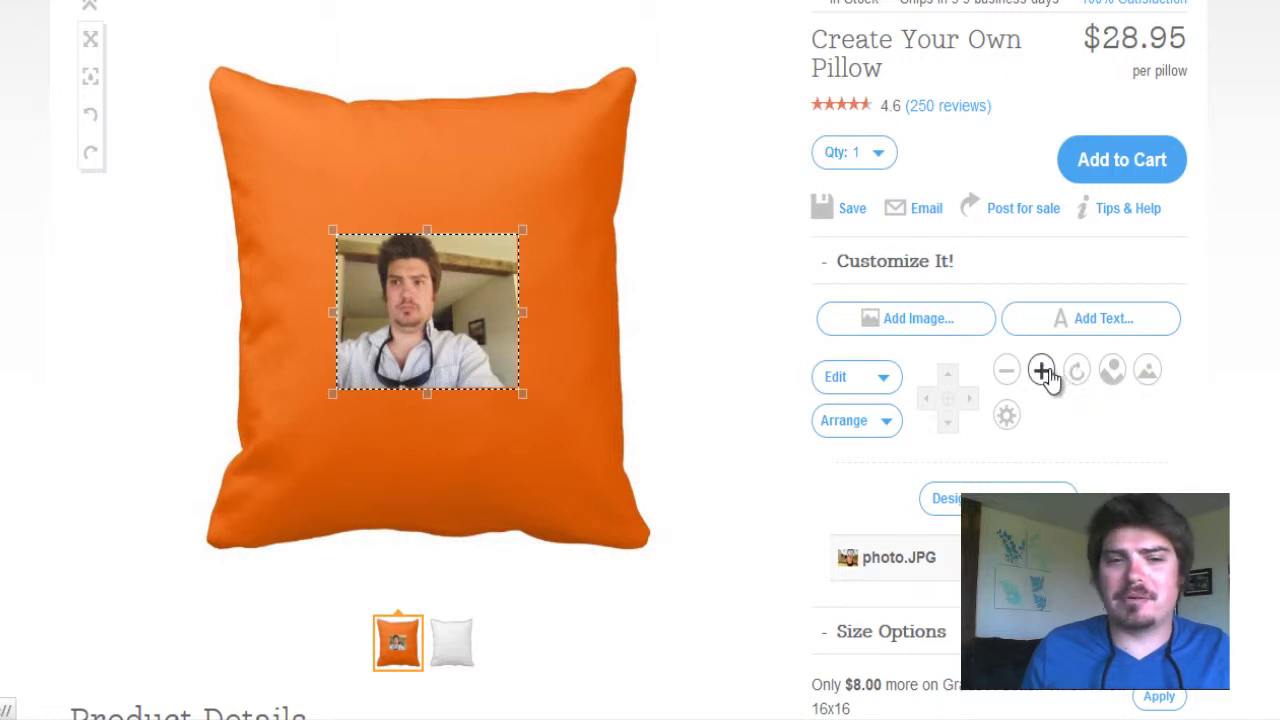
Enlarge the photo until it covers the pillow's entire front, and reposition it so the face is centered.
left_click(1042, 372)
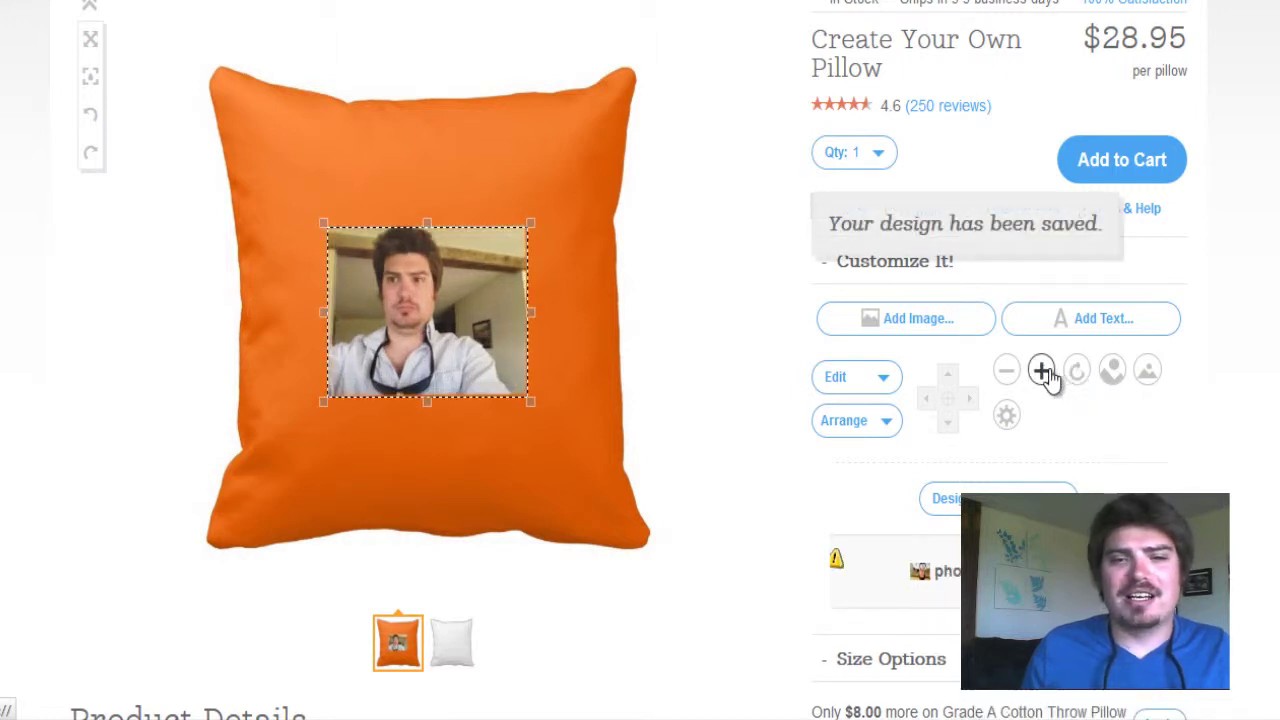
left_click(1044, 372)
mouse_move(836, 567)
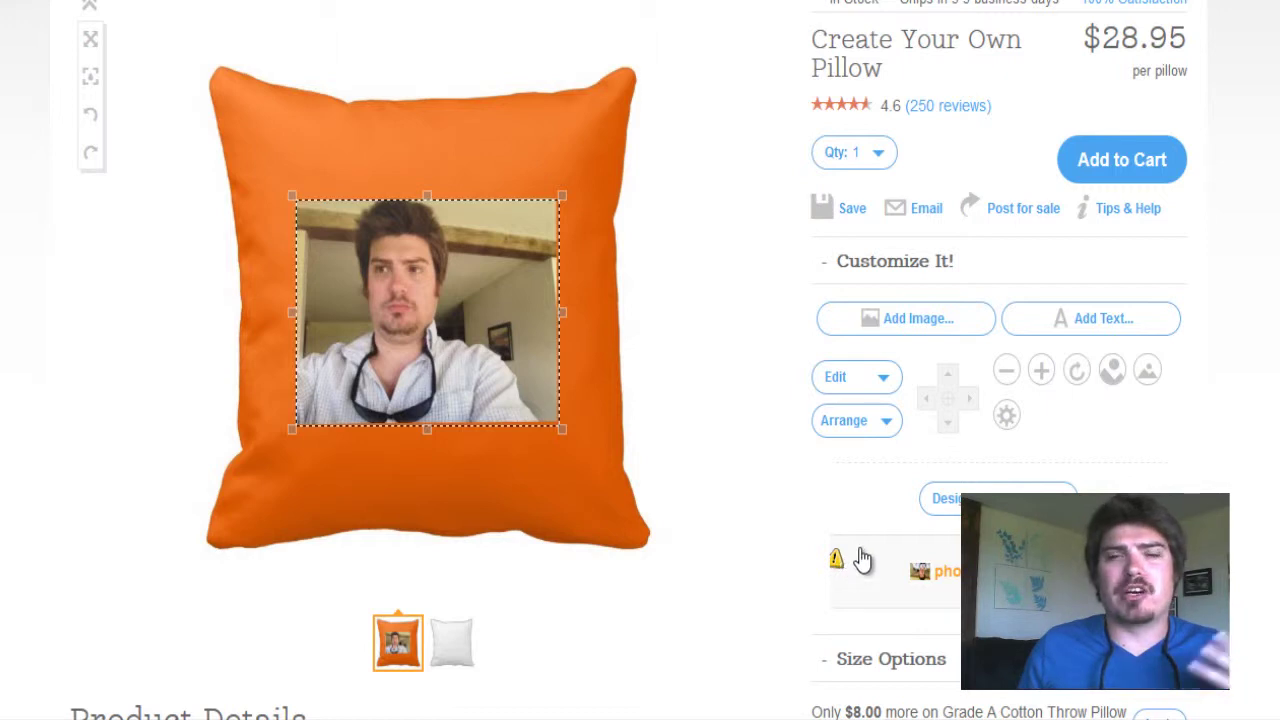
left_click(1041, 372)
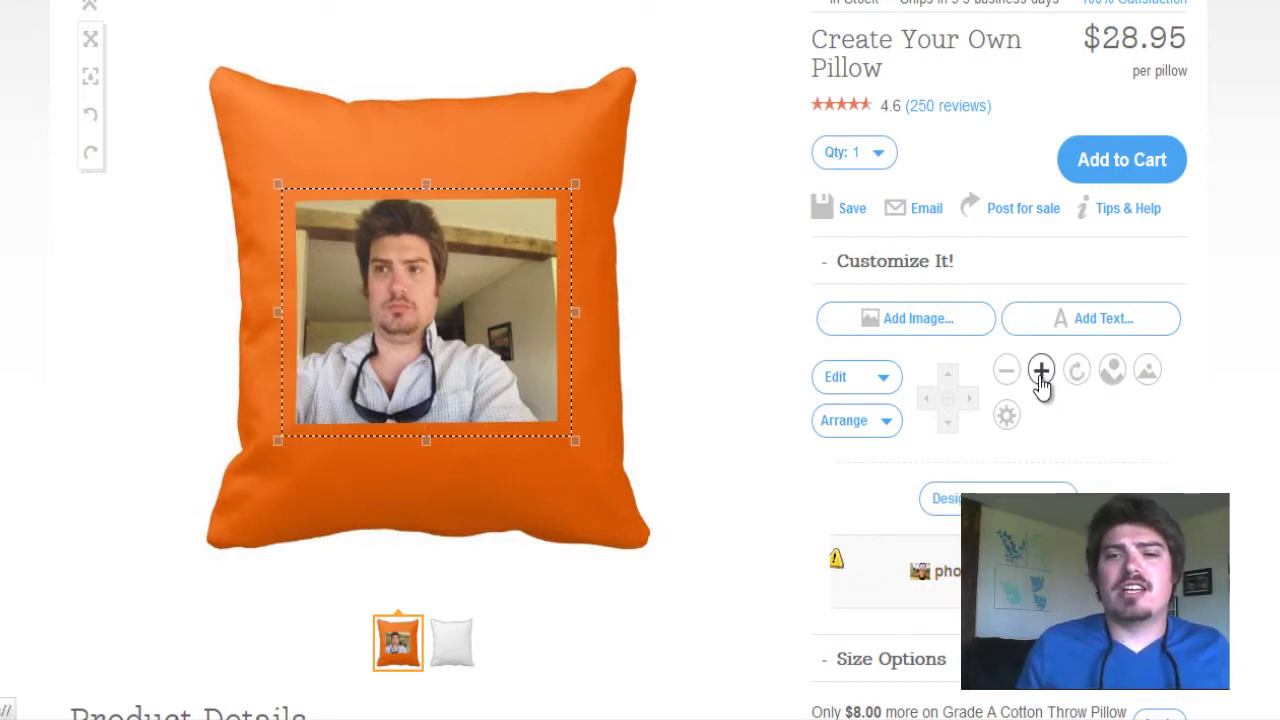
left_click(1041, 372)
left_click(1041, 372)
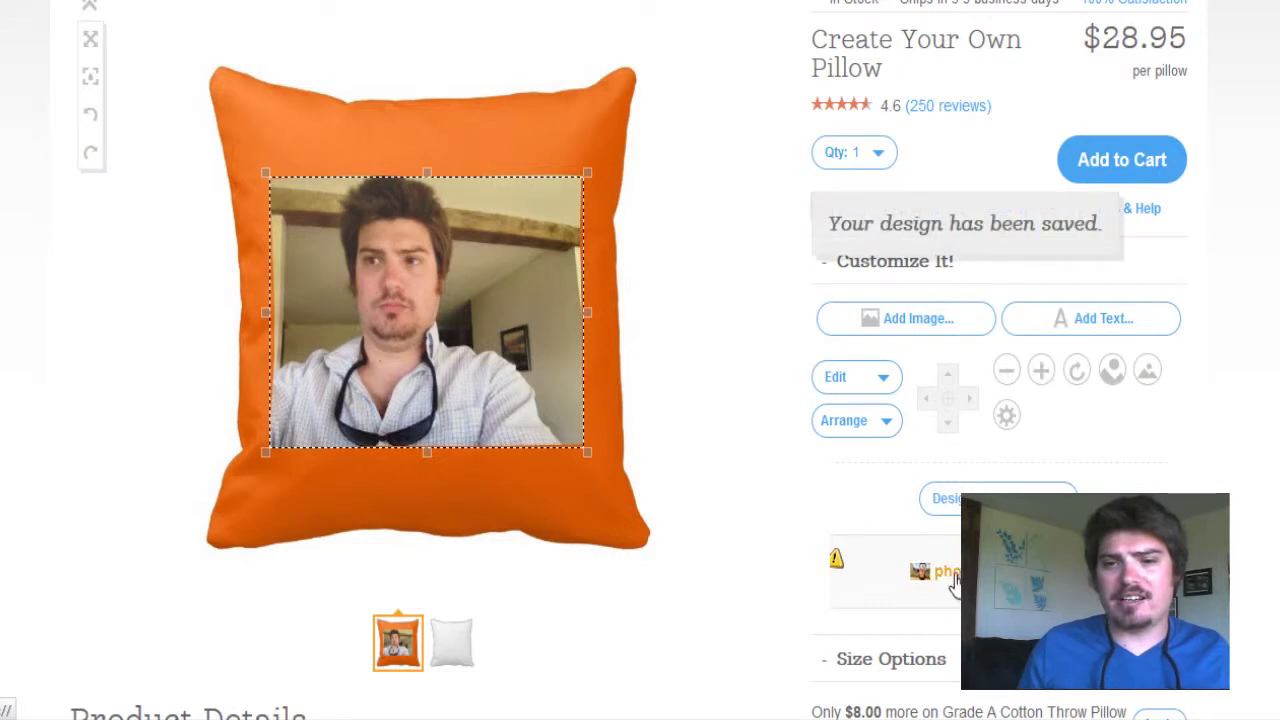
left_click(1043, 372)
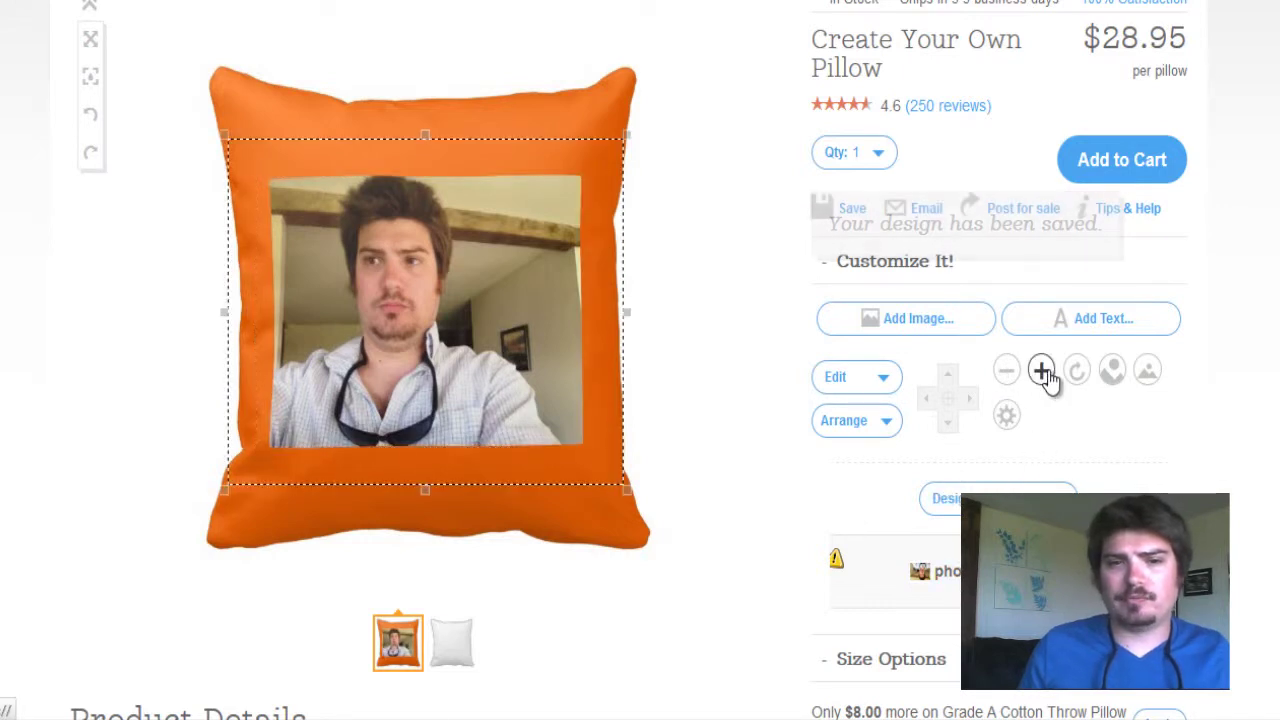
left_click(1043, 372)
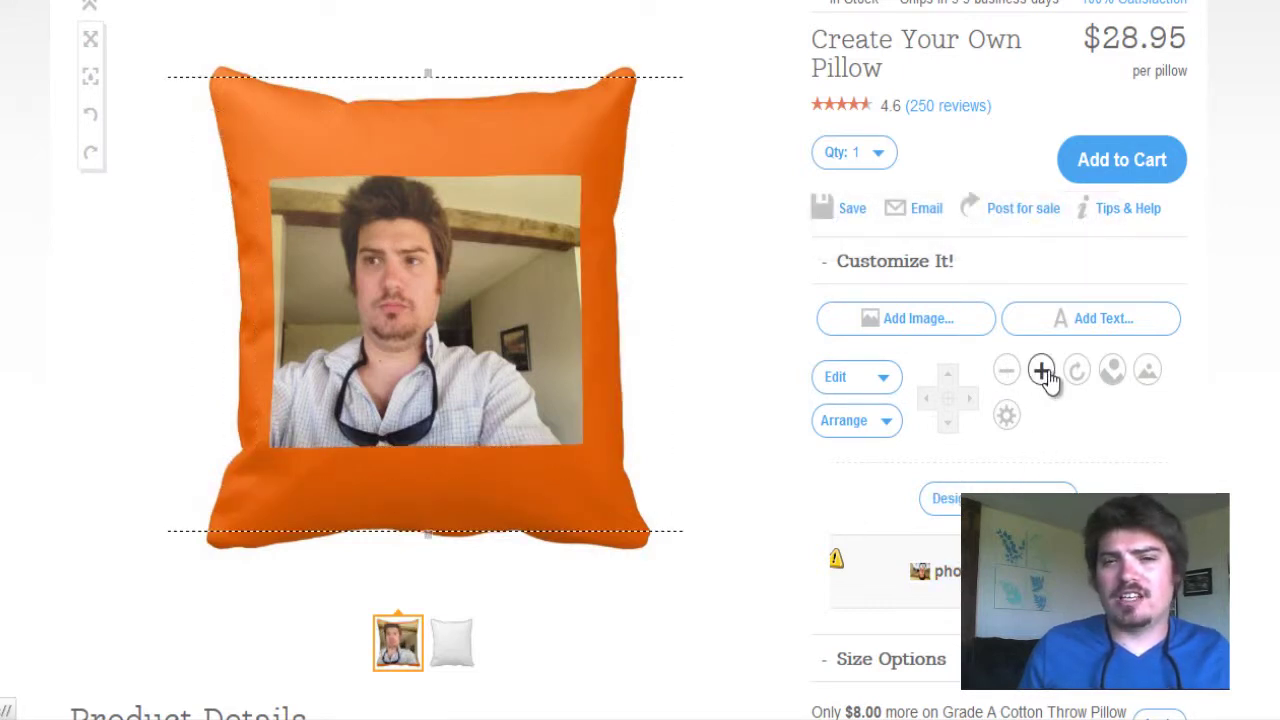
left_click(1043, 372)
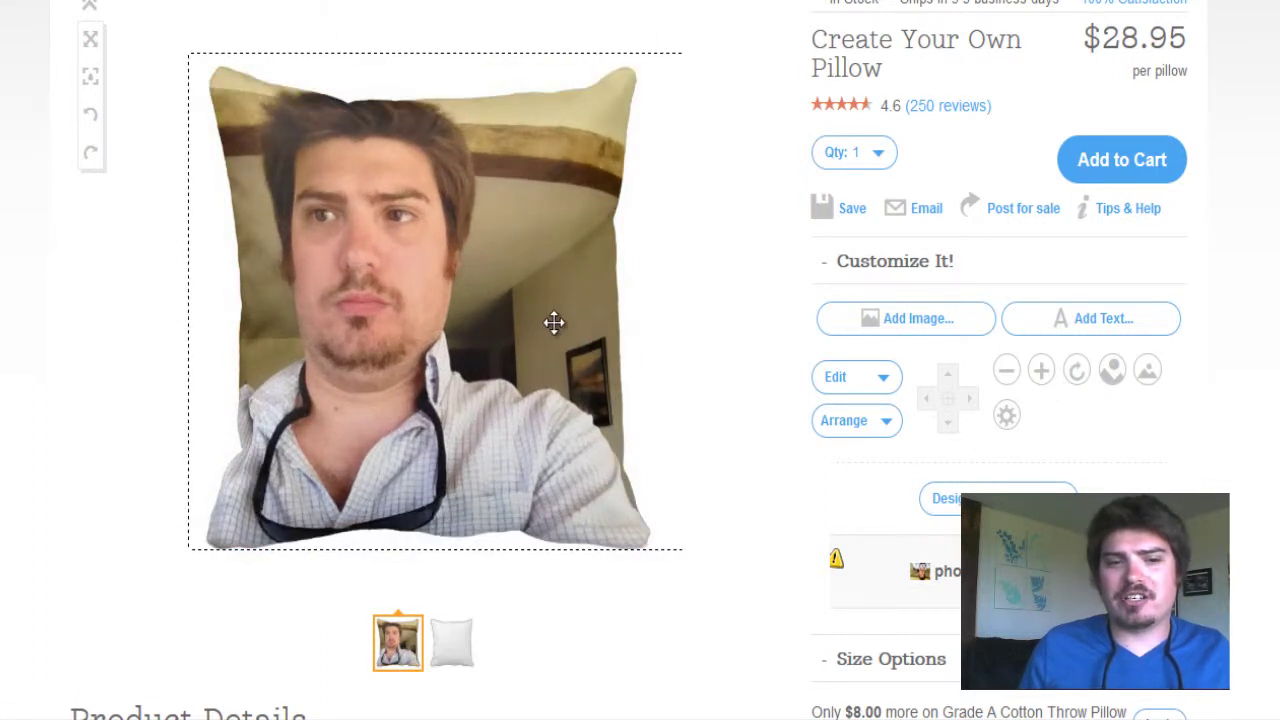
left_click_drag(553, 322, 548, 322)
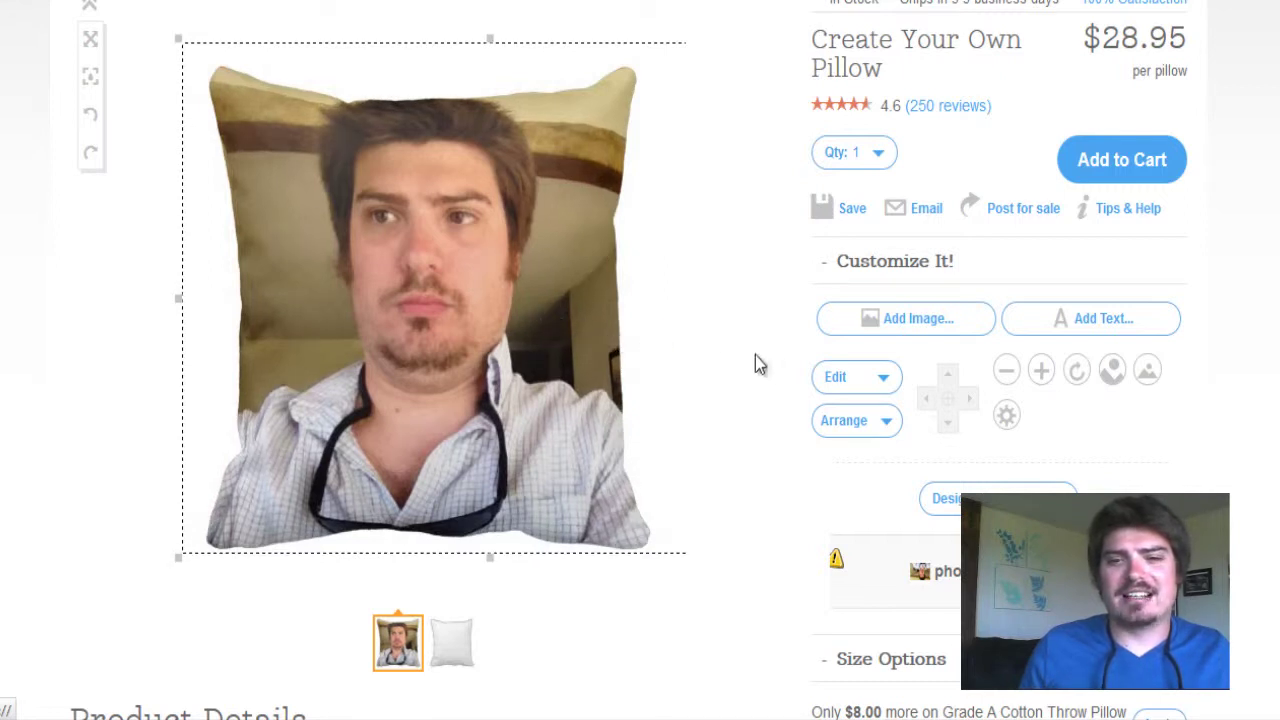
Add text to the front design consisting of the person's first name followed by "is the Man!!!".
left_click(1095, 318)
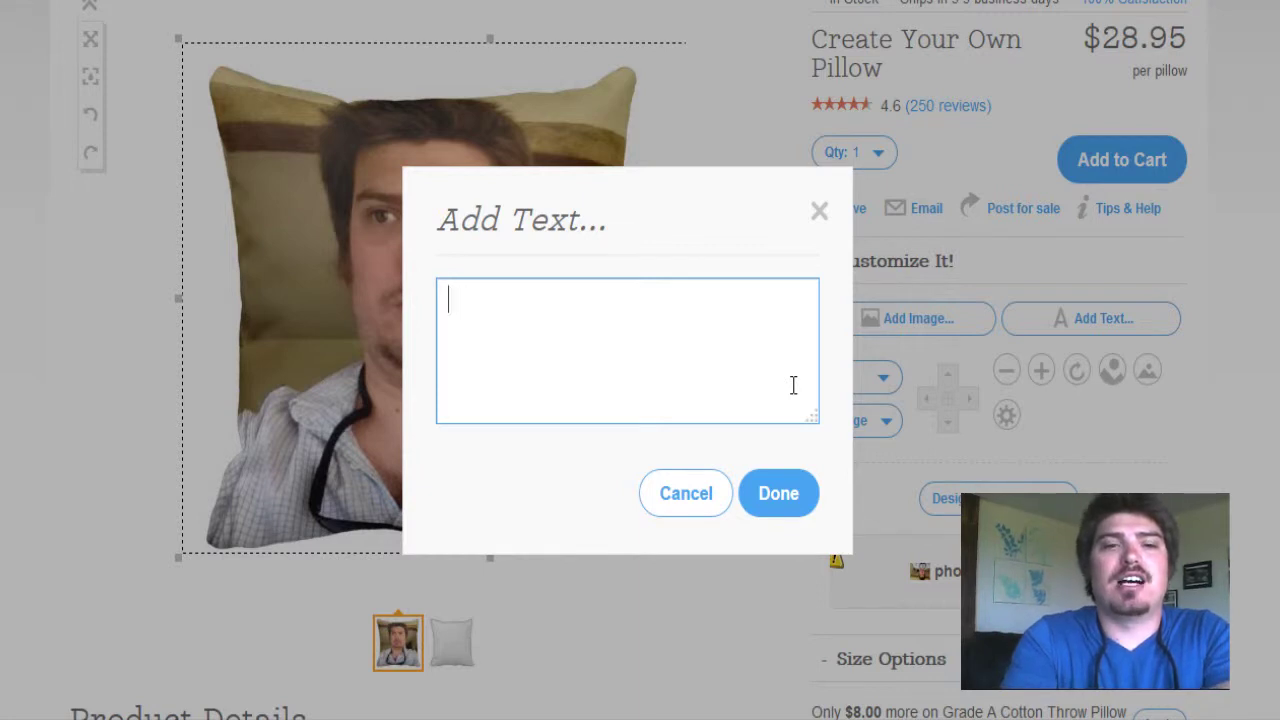
type("Adam")
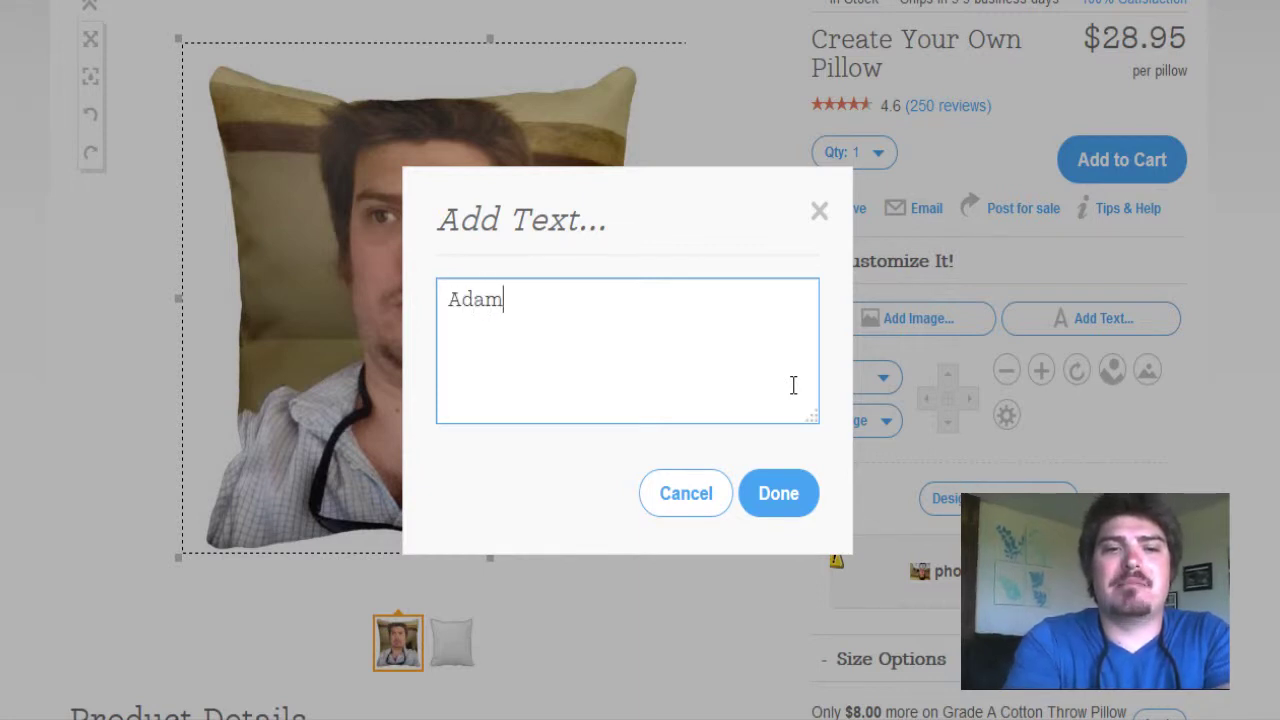
type(" is the ")
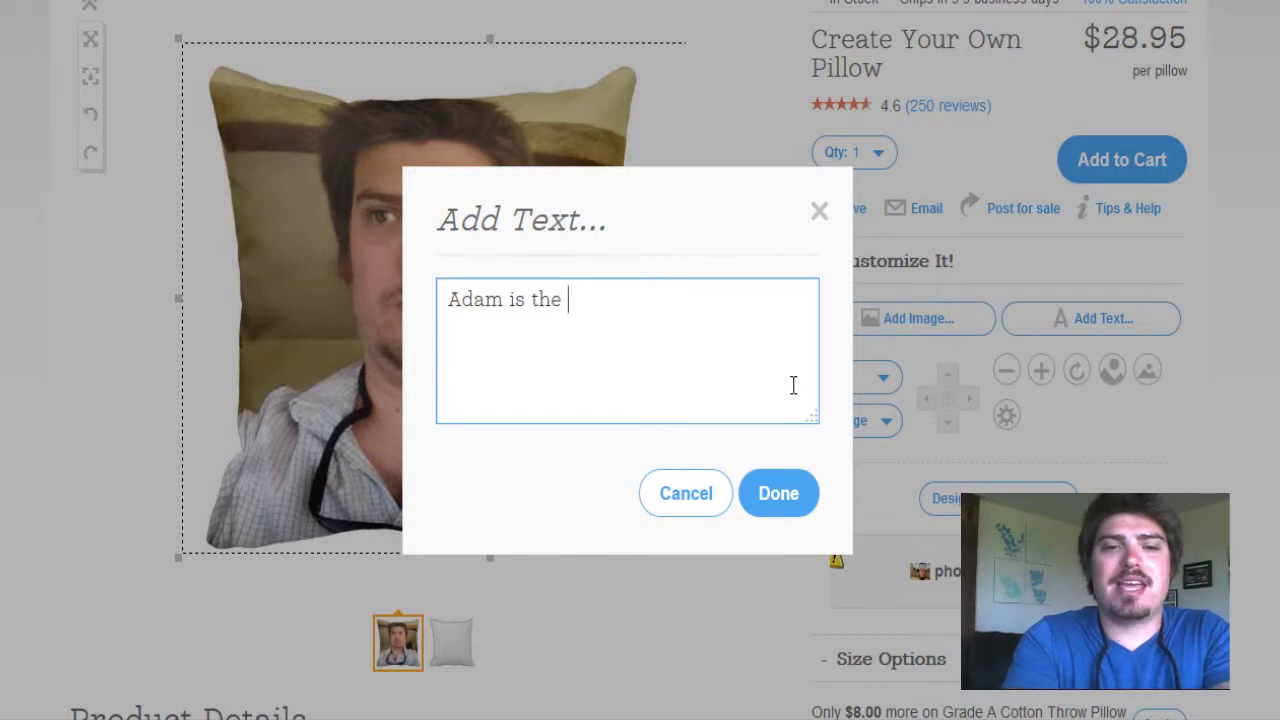
type("Man!!!")
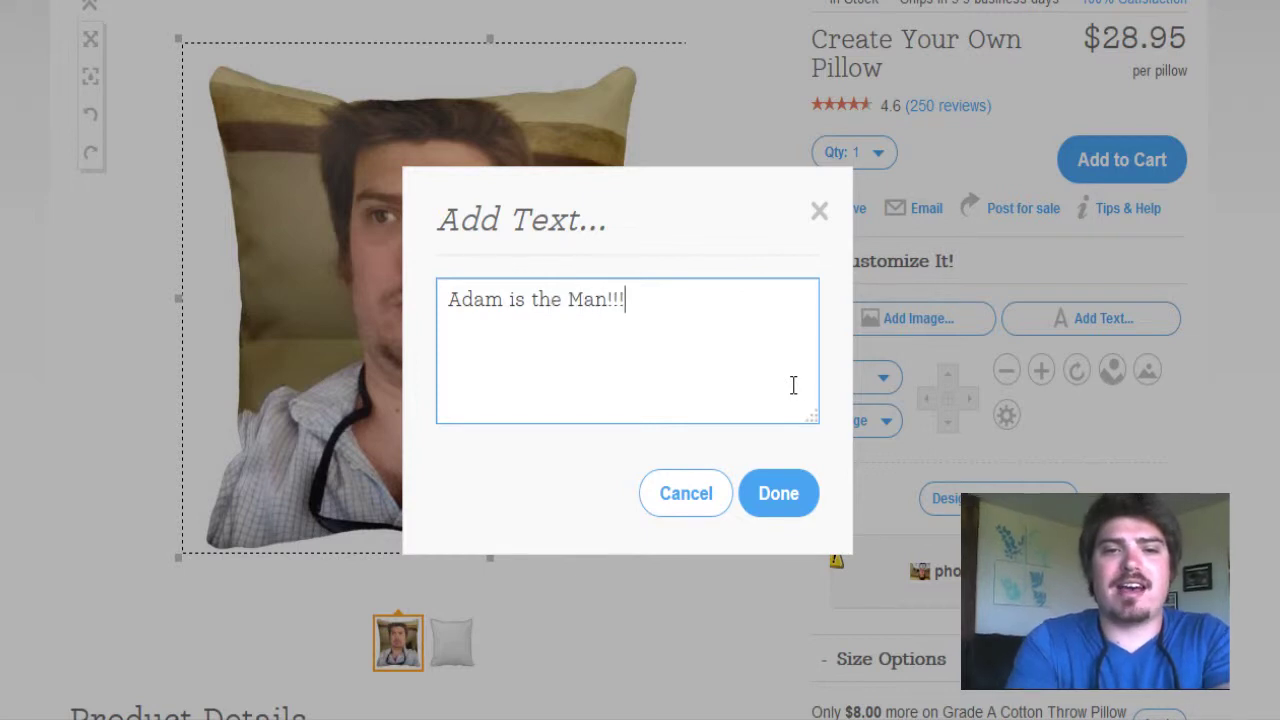
left_click(804, 494)
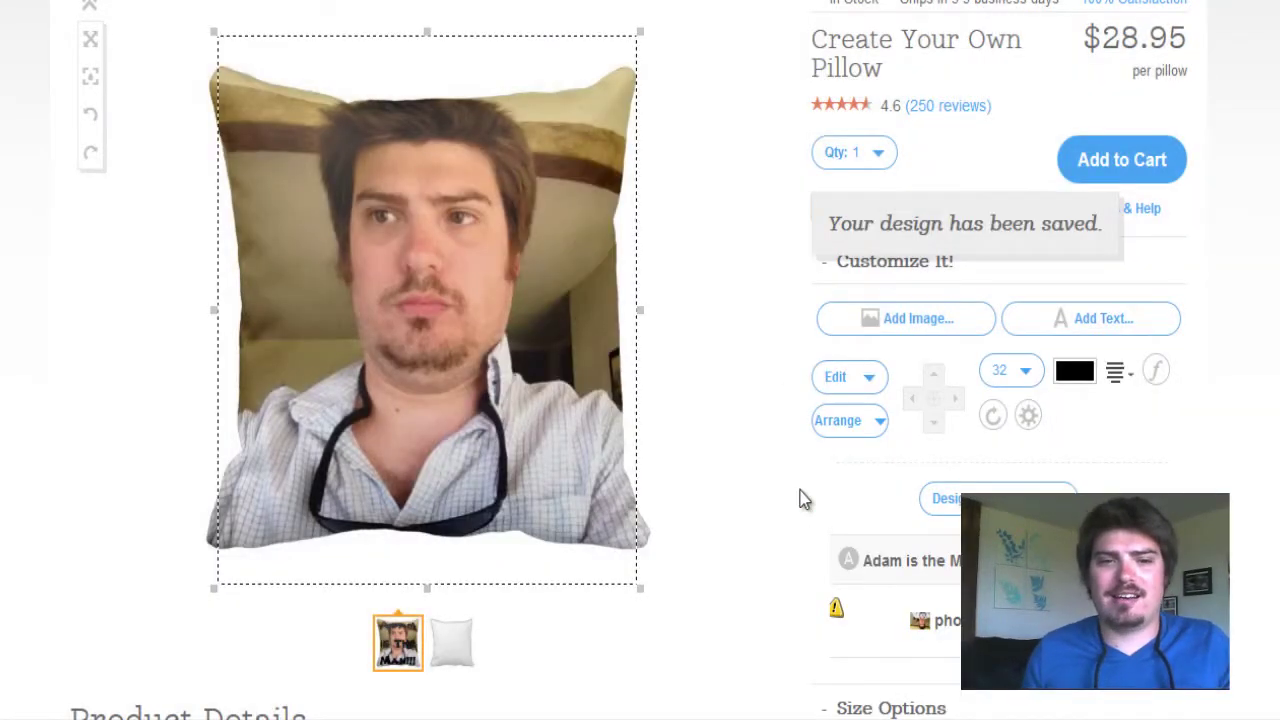
Set the new text's font size to 10 and move it up across the forehead in the photo.
left_click(997, 371)
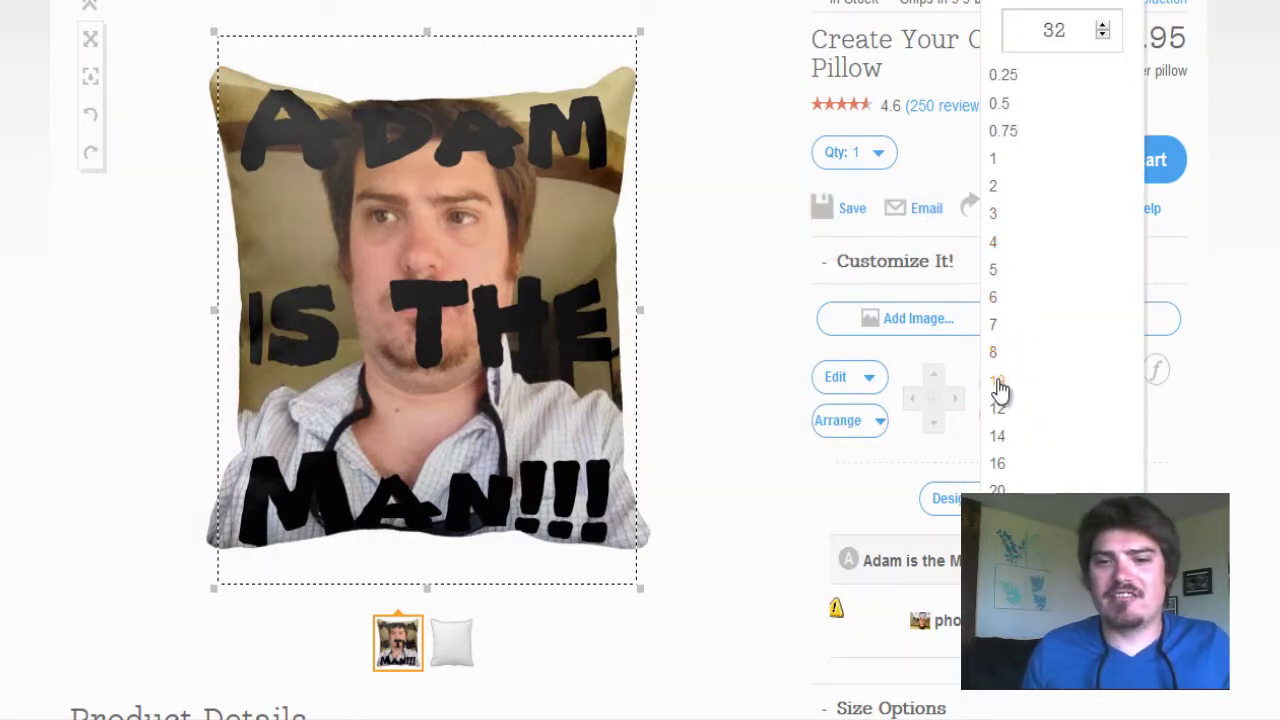
left_click(998, 384)
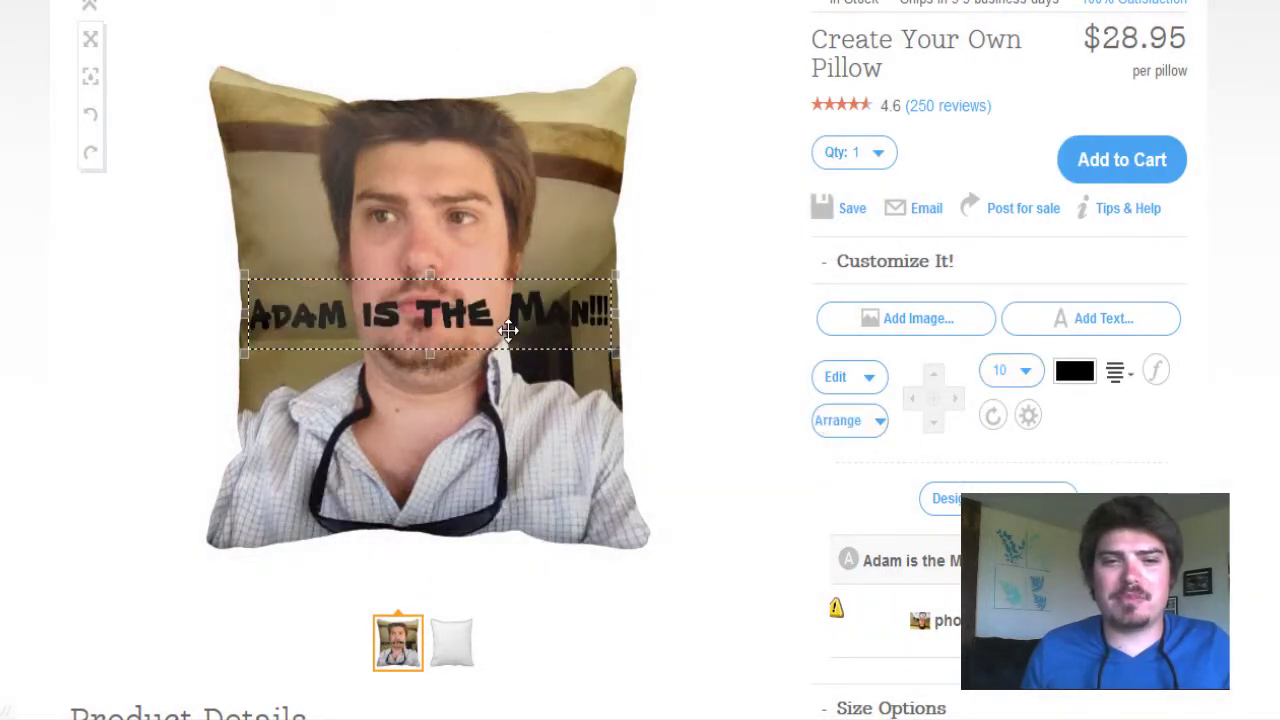
left_click_drag(509, 312, 512, 197)
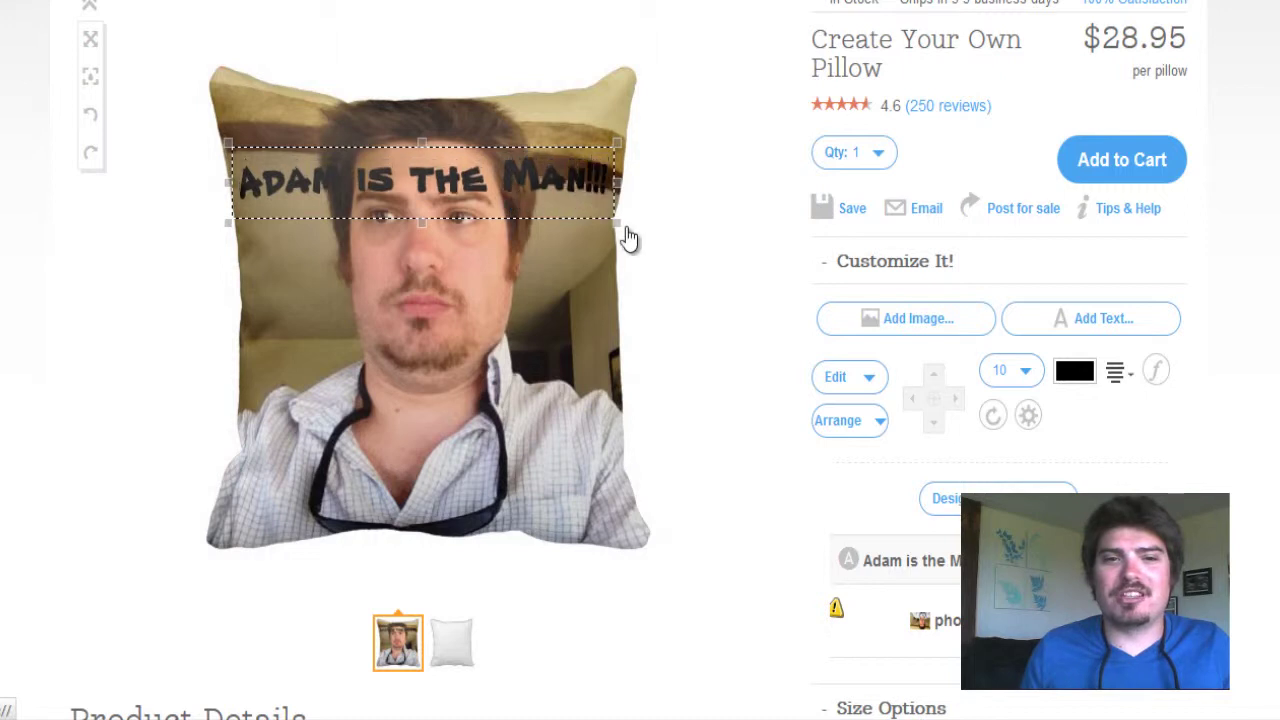
Rotate the text to run diagonally downward and reposition it across the middle of the photo.
left_click(991, 416)
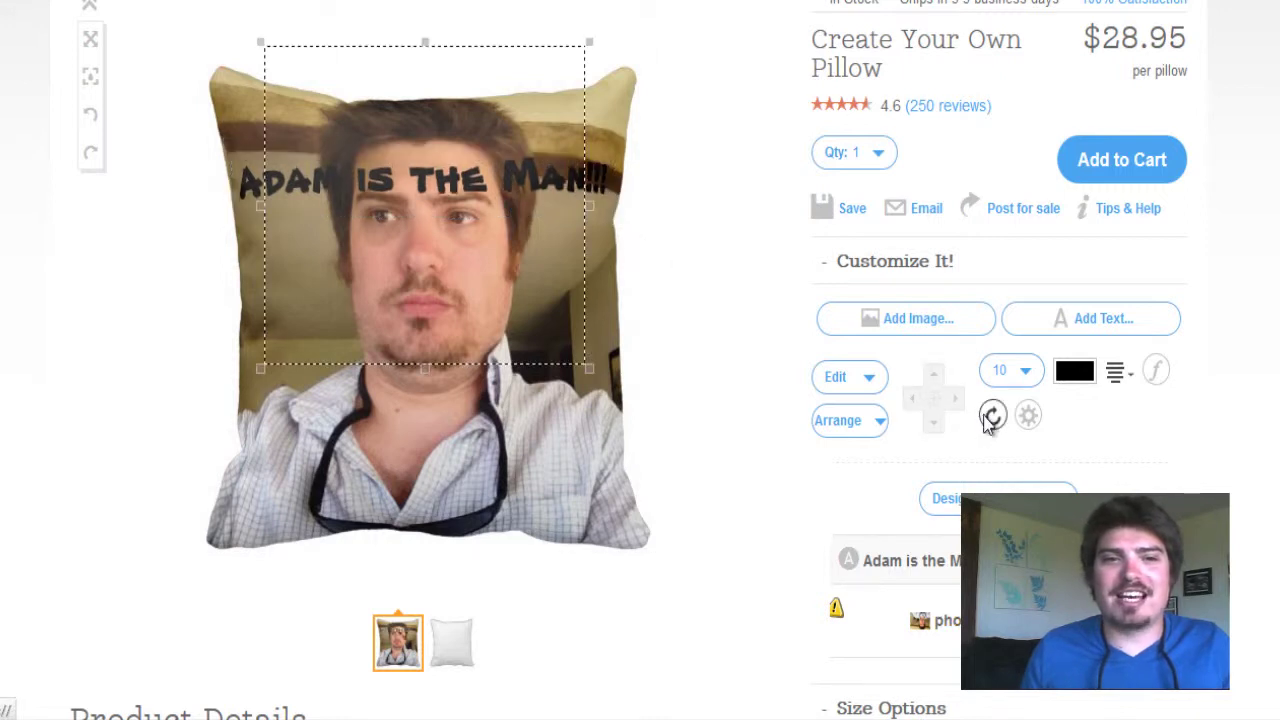
left_click_drag(486, 229, 511, 371)
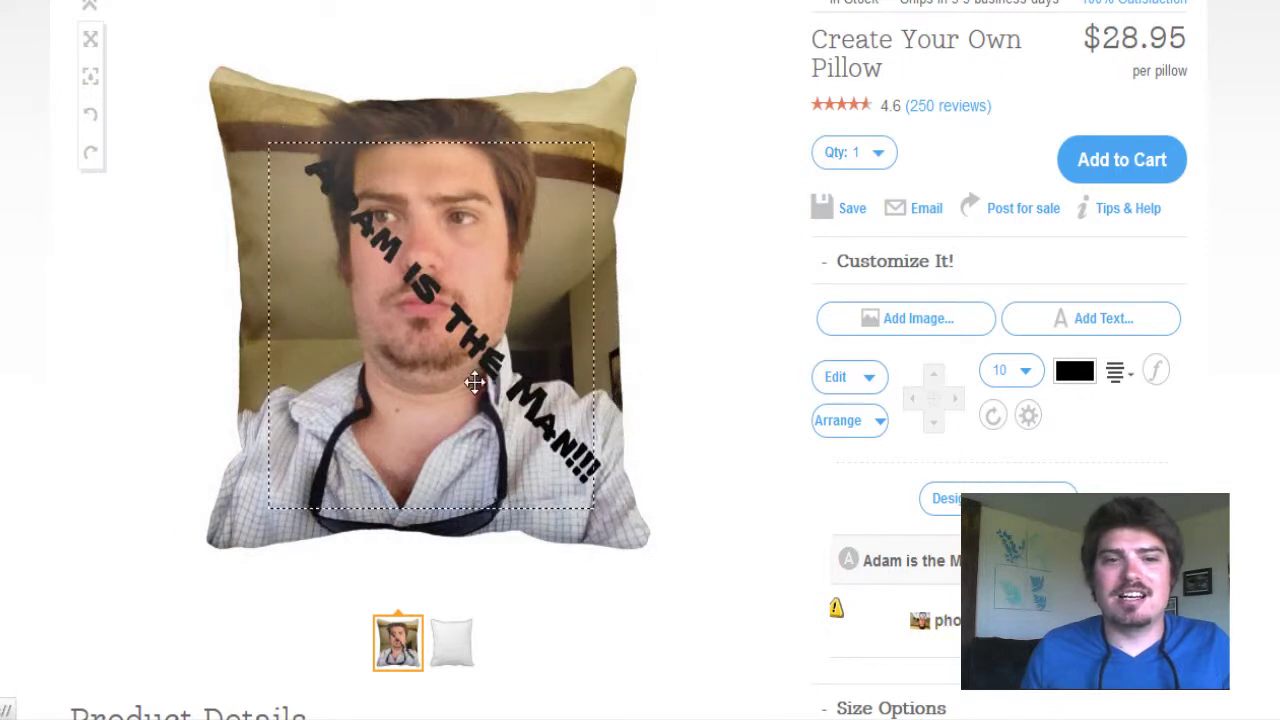
left_click(993, 418)
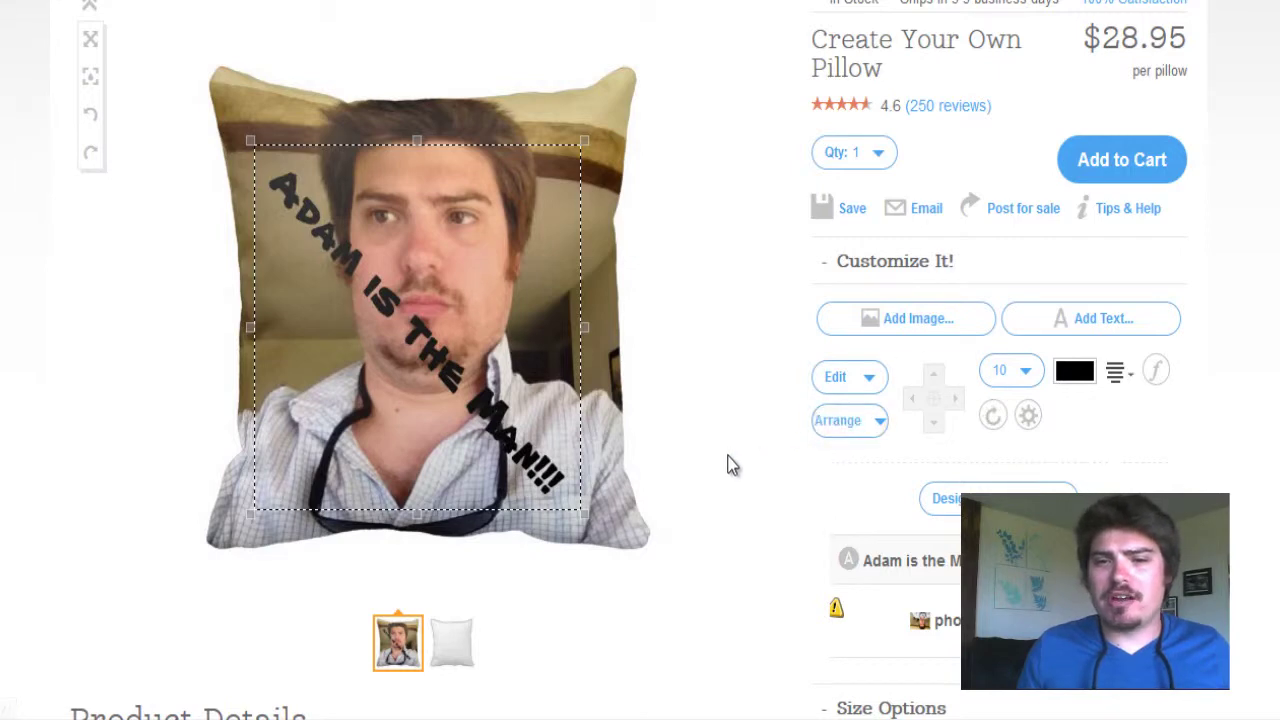
Examine the product details and the available pillow sizes, materials and prices, and return to the design.
scroll(731, 463, "down", 4)
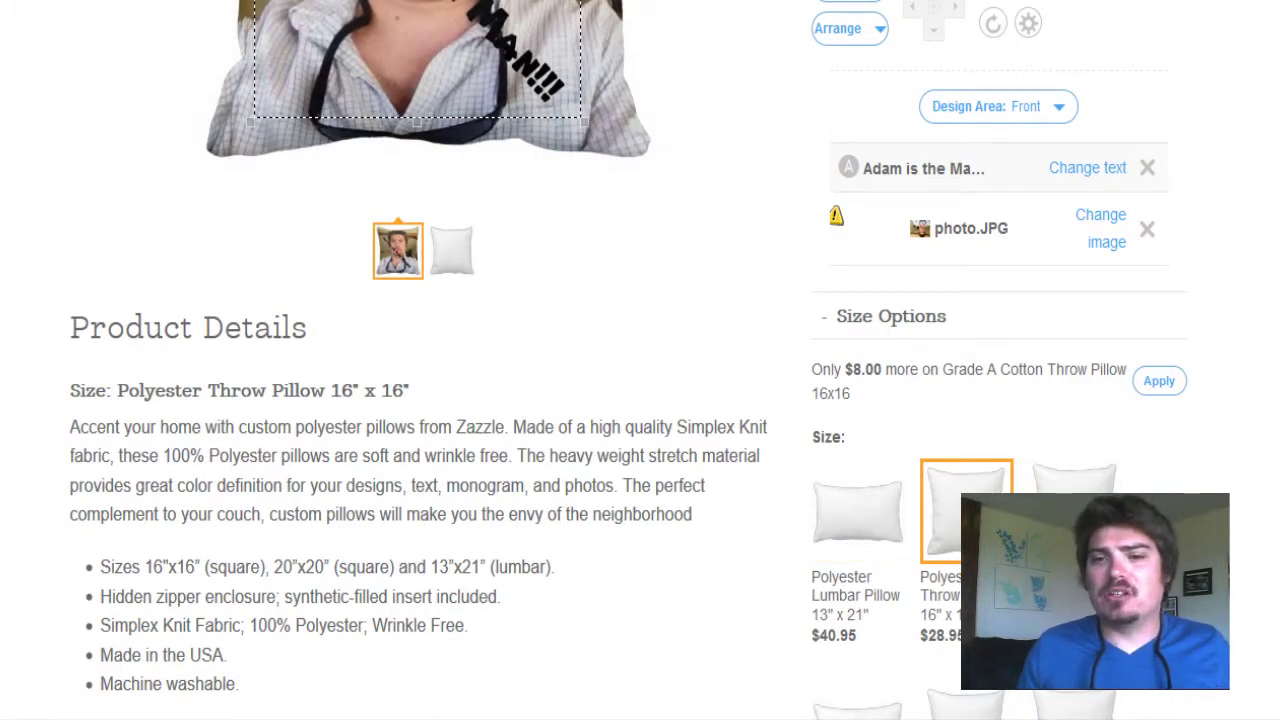
scroll(640, 360, "up", 1)
scroll(640, 360, "down", 1)
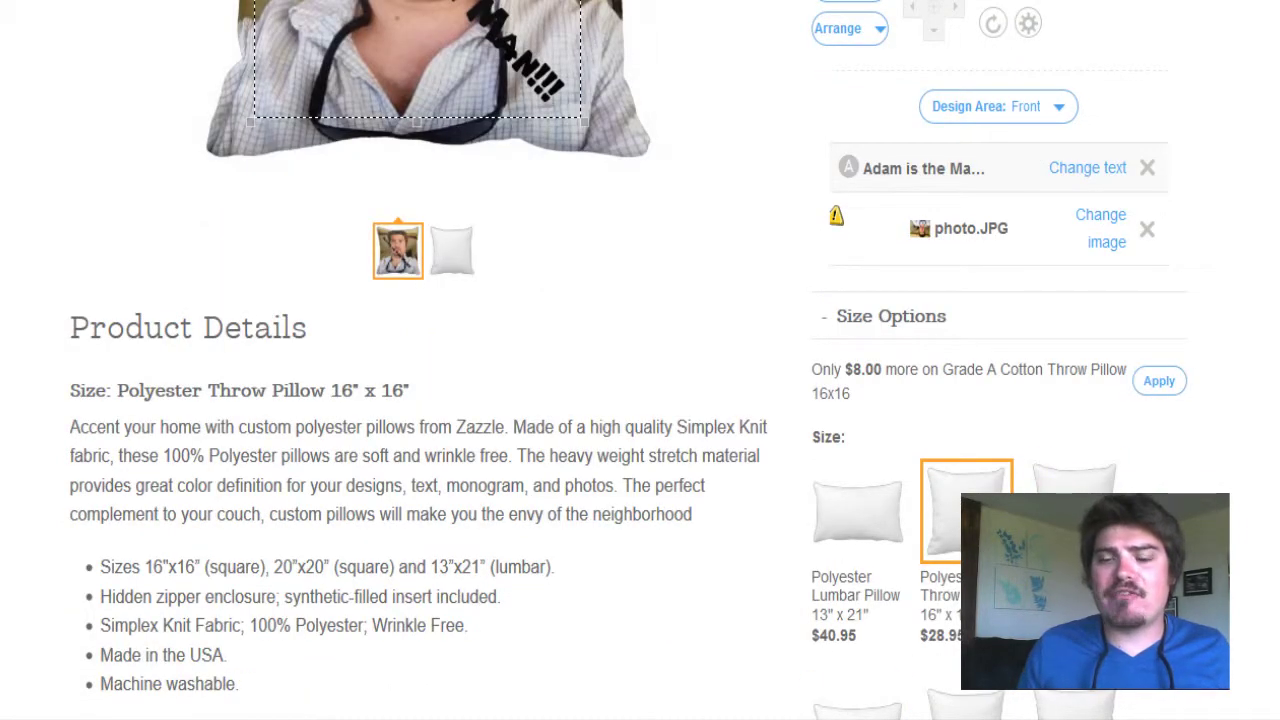
scroll(1230, 616, "down", 1)
scroll(1231, 615, "down", 1)
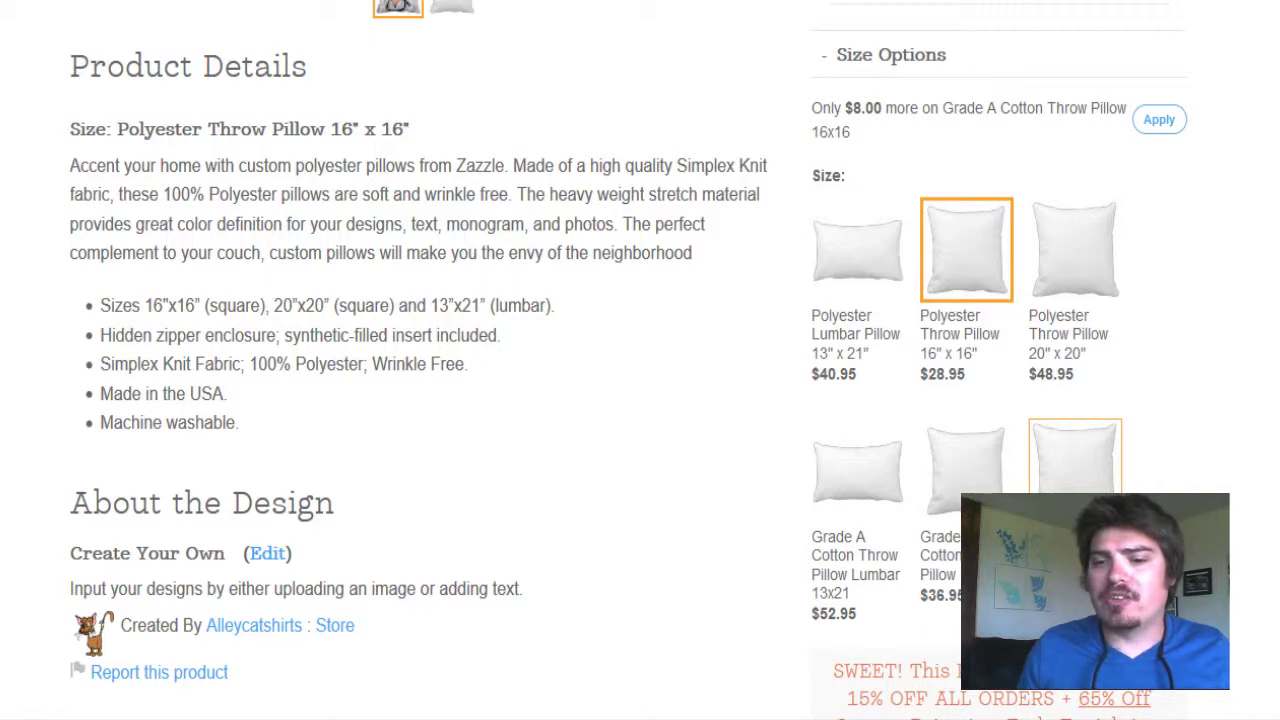
scroll(640, 360, "up", 1)
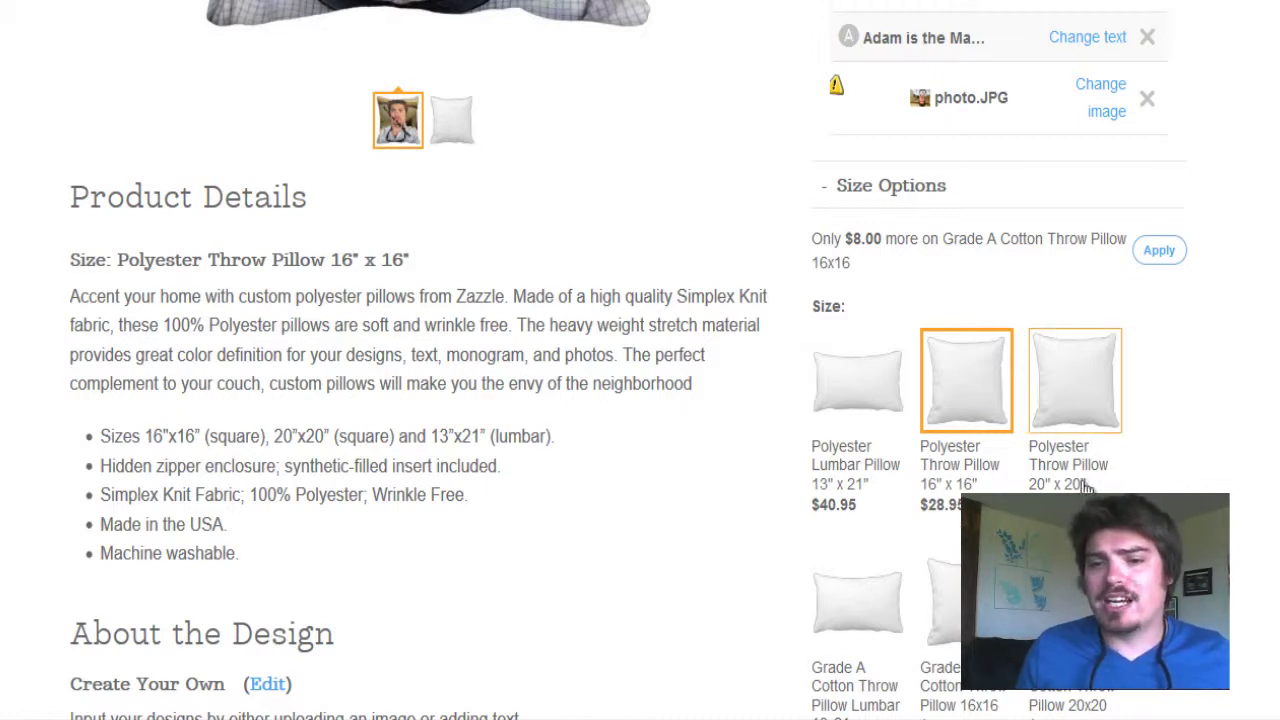
scroll(1000, 420, "down", 1)
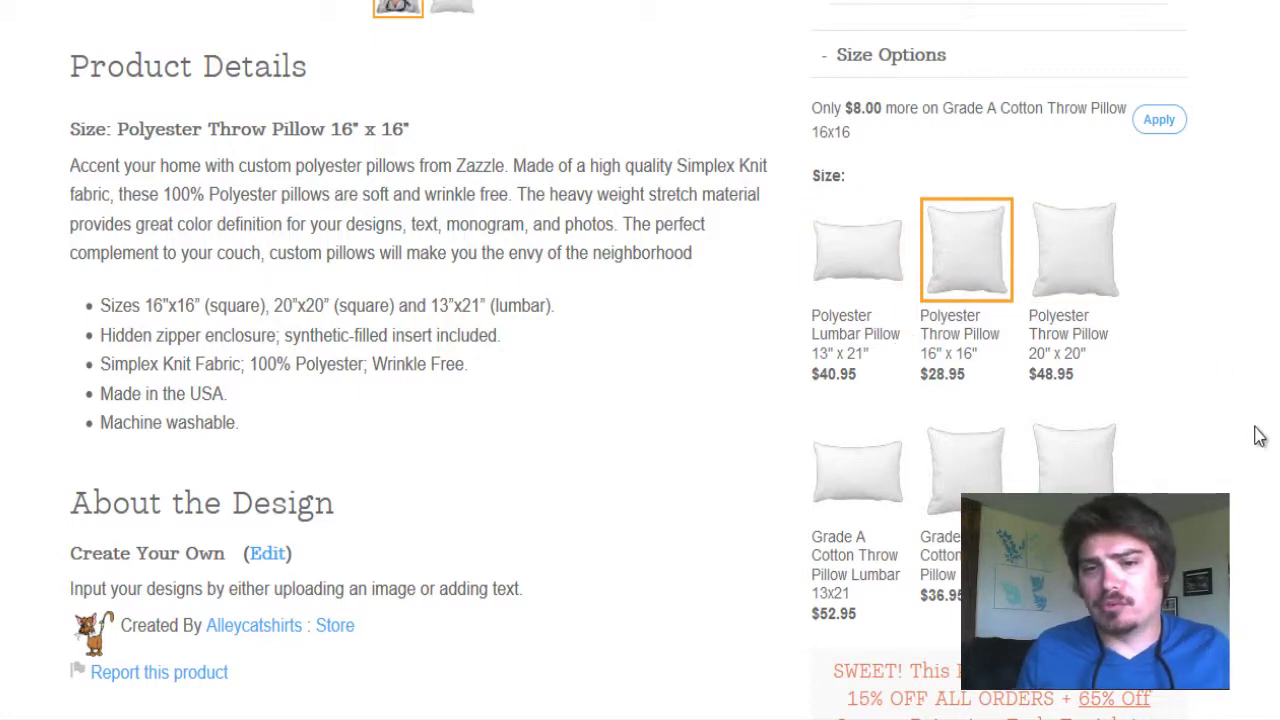
scroll(1260, 440, "down", 1)
scroll(1260, 440, "up", 3)
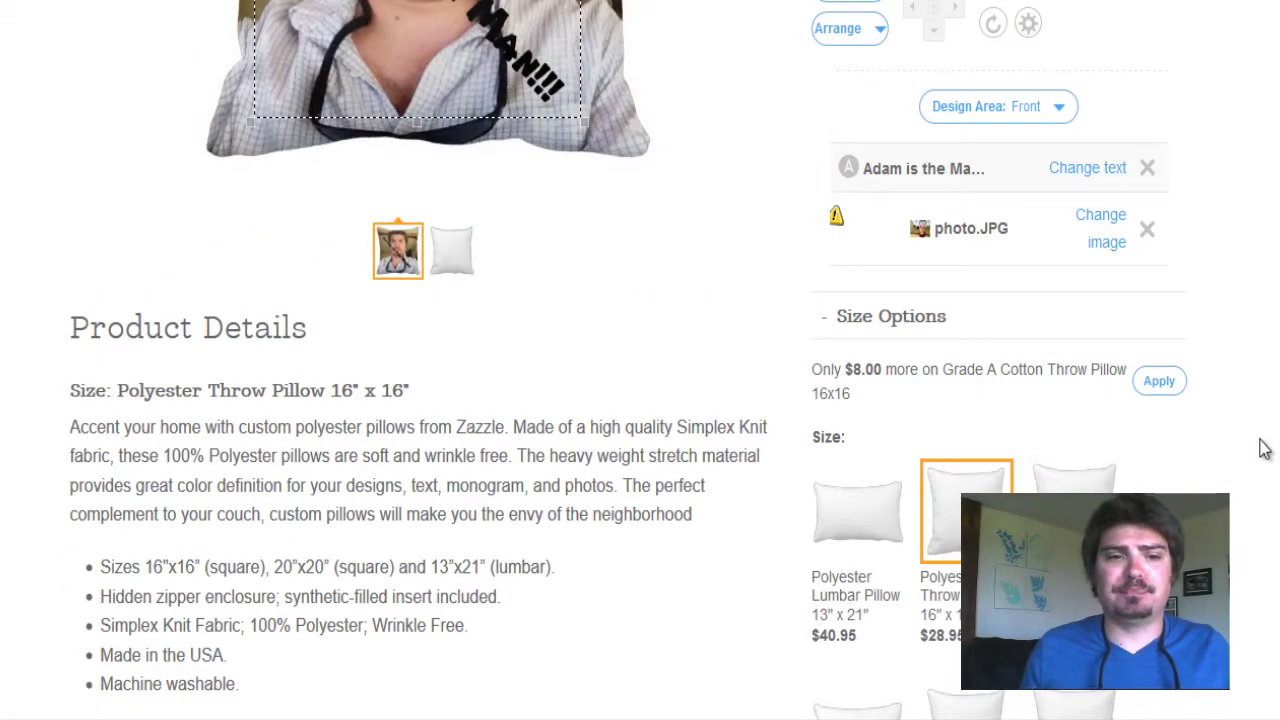
scroll(1263, 448, "up", 4)
scroll(1263, 448, "down", 1)
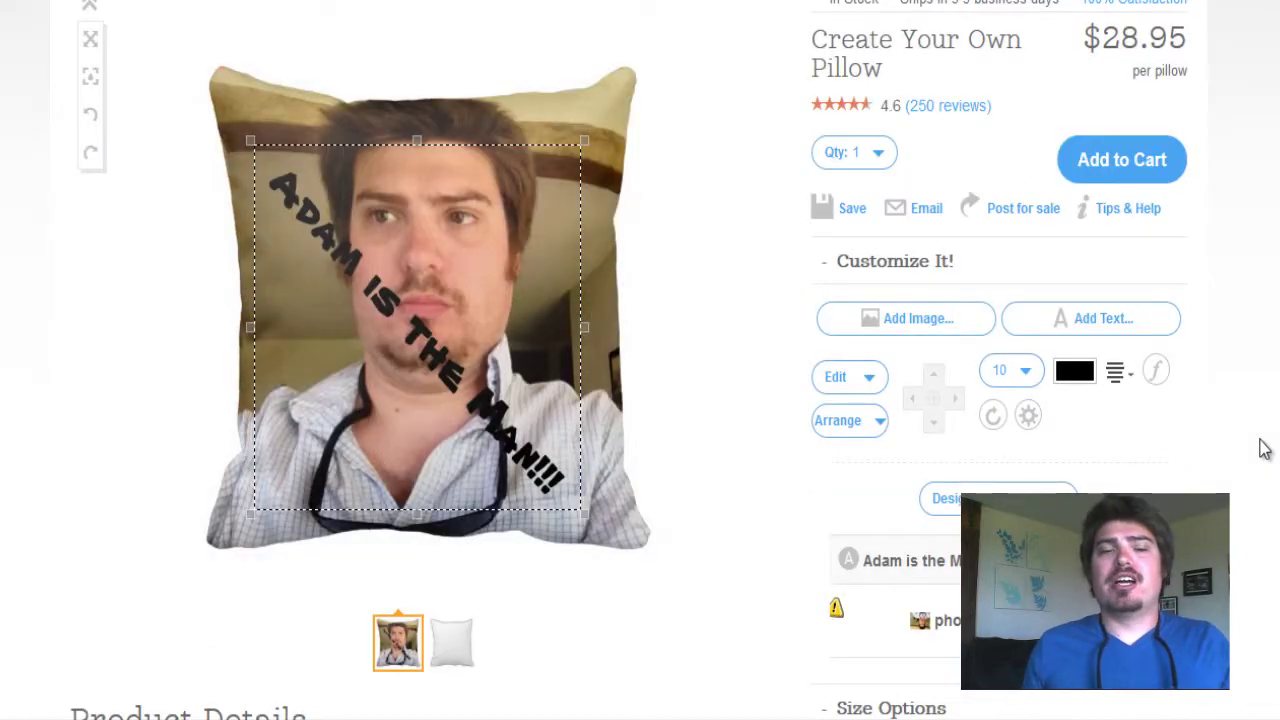